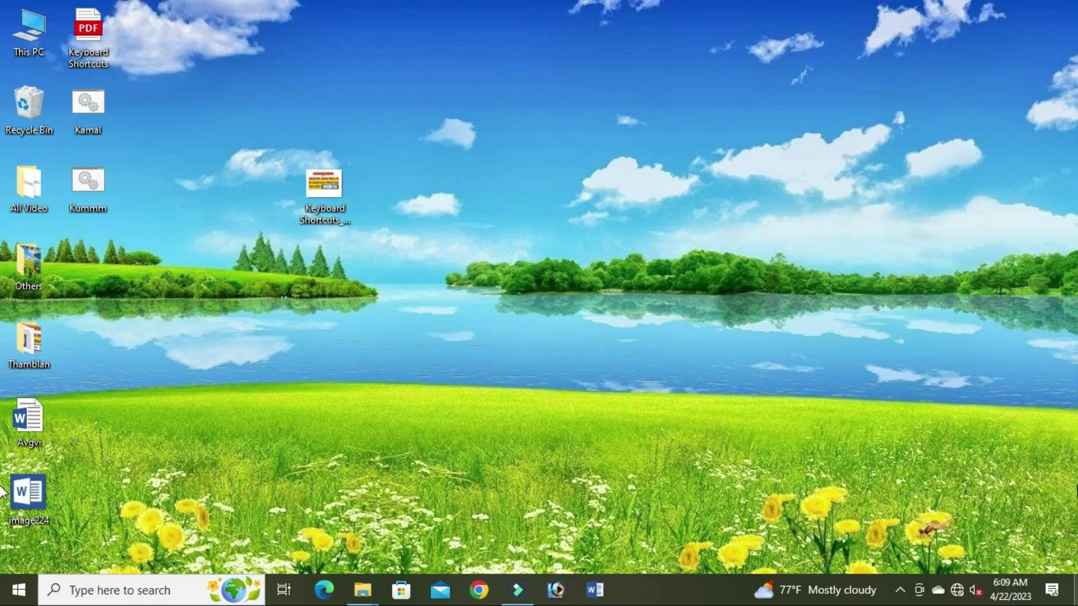
Step: Refresh the desktop several times from its right-click menu
right_click(487, 212)
click(514, 245)
right_click(497, 222)
click(528, 255)
right_click(451, 189)
click(493, 236)
right_click(443, 183)
click(486, 229)
Step: Launch Word 2013 from the Microsoft Office 2013 folder in the Start menu
click(18, 589)
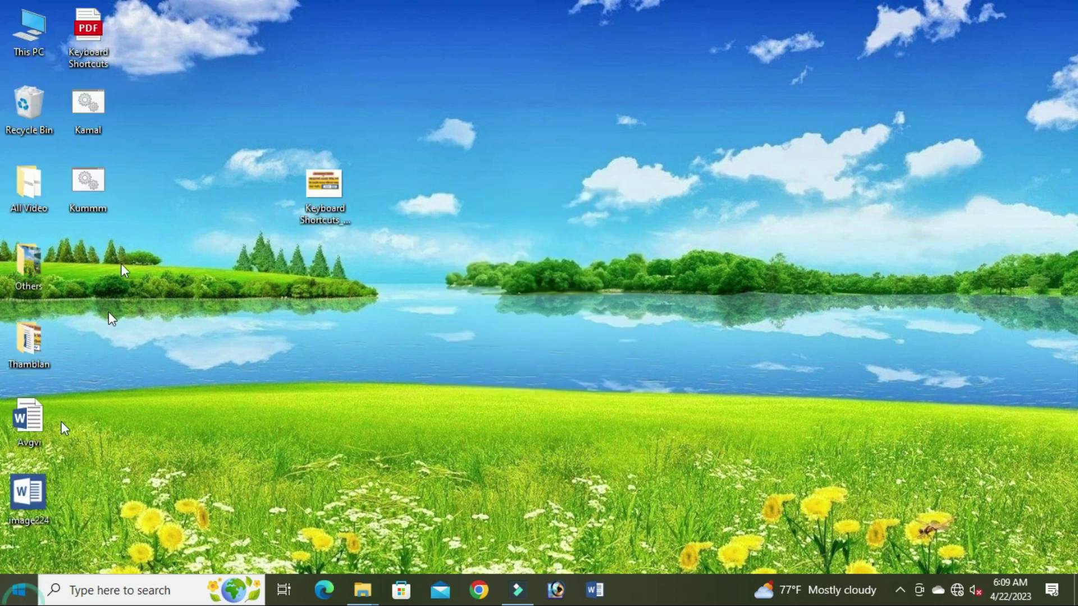
scroll(123, 304, down, 5)
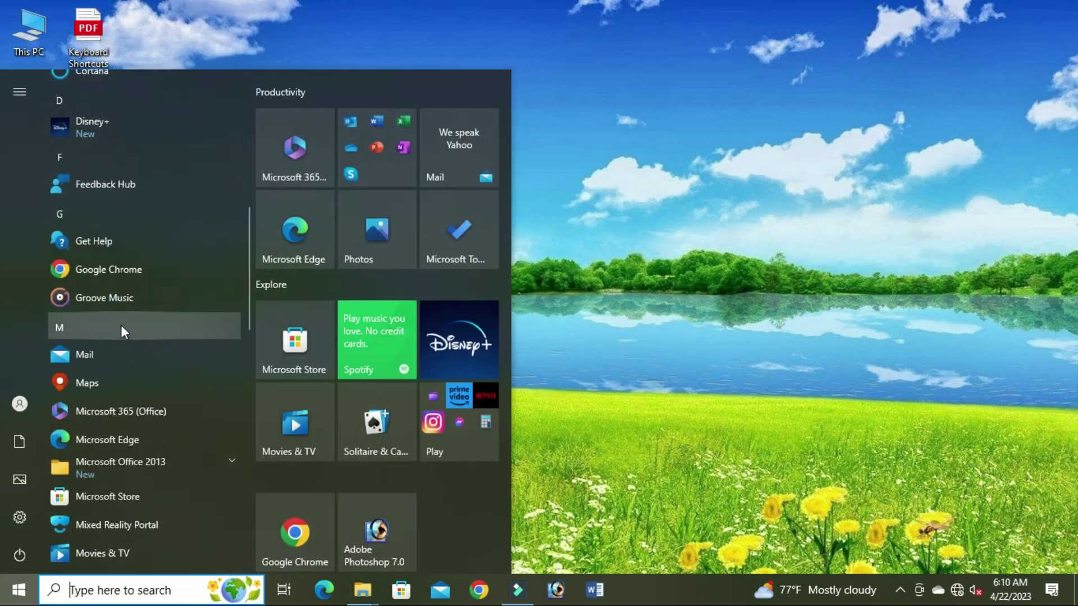
click(123, 462)
scroll(122, 463, down, 4)
scroll(123, 436, down, 4)
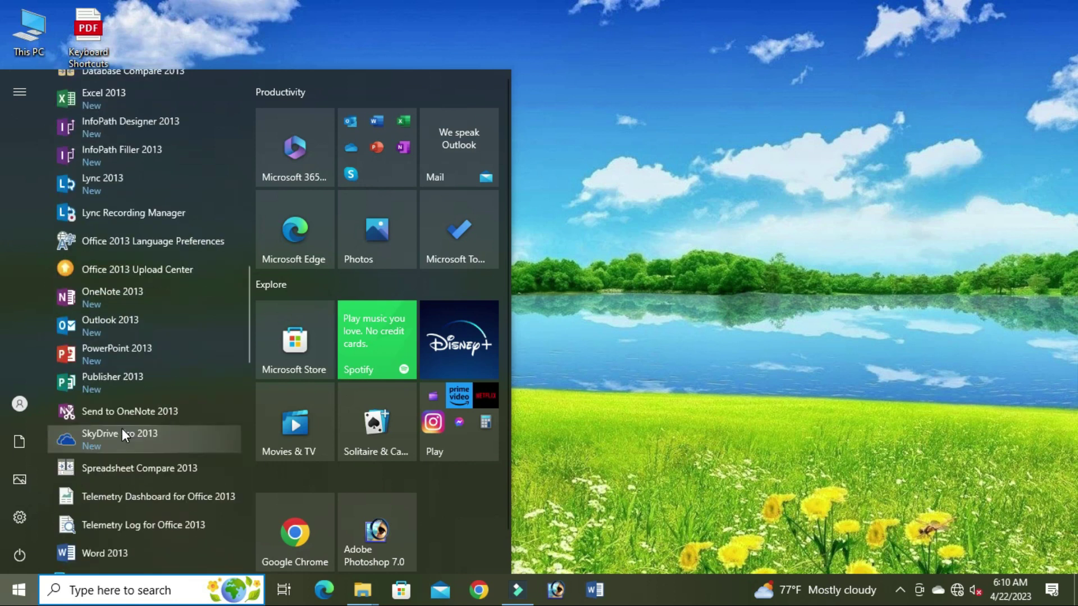
scroll(122, 428, down, 2)
click(113, 406)
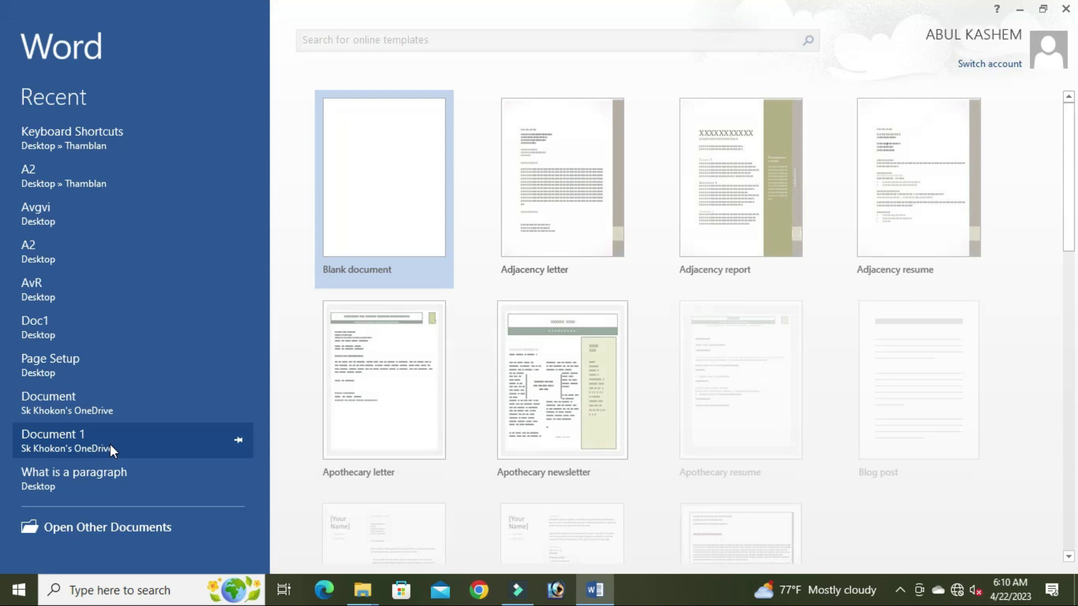
Step: Create a blank document and set the font to SutonnyMJ at size 18
click(407, 203)
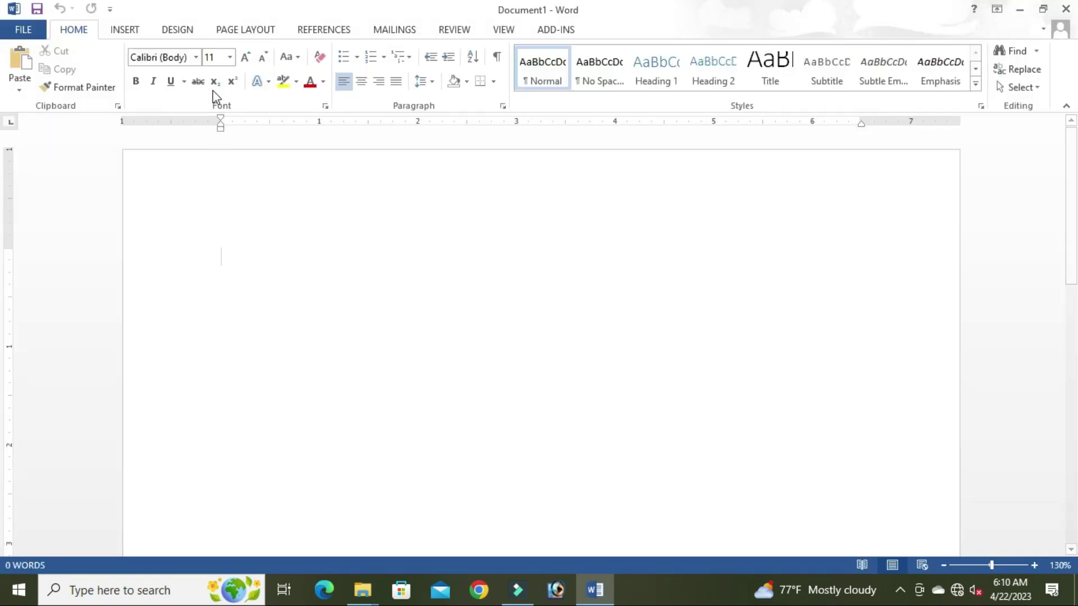
click(195, 57)
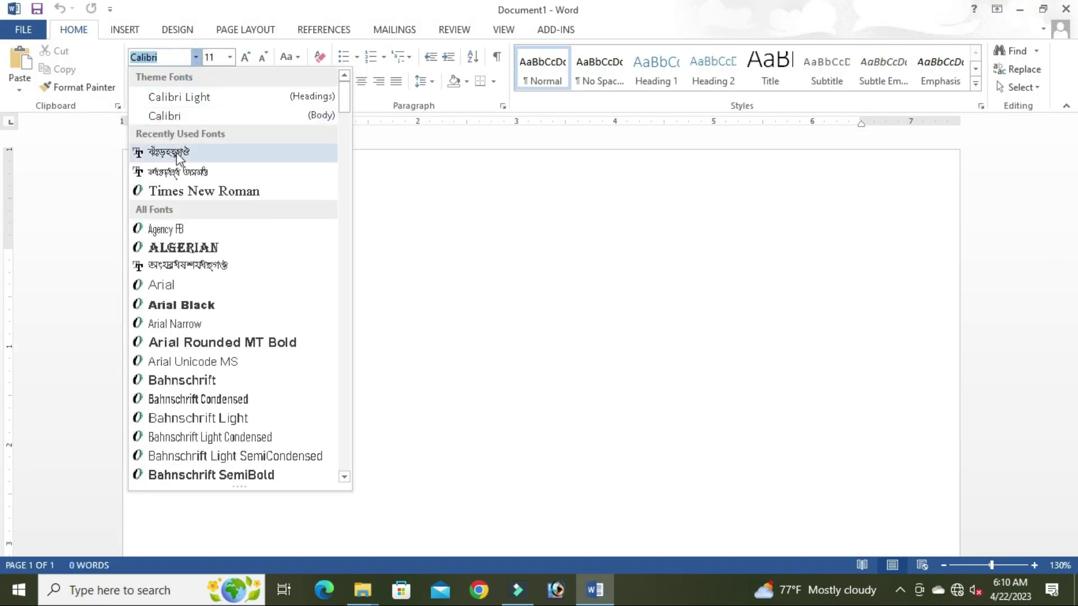
click(174, 152)
click(229, 58)
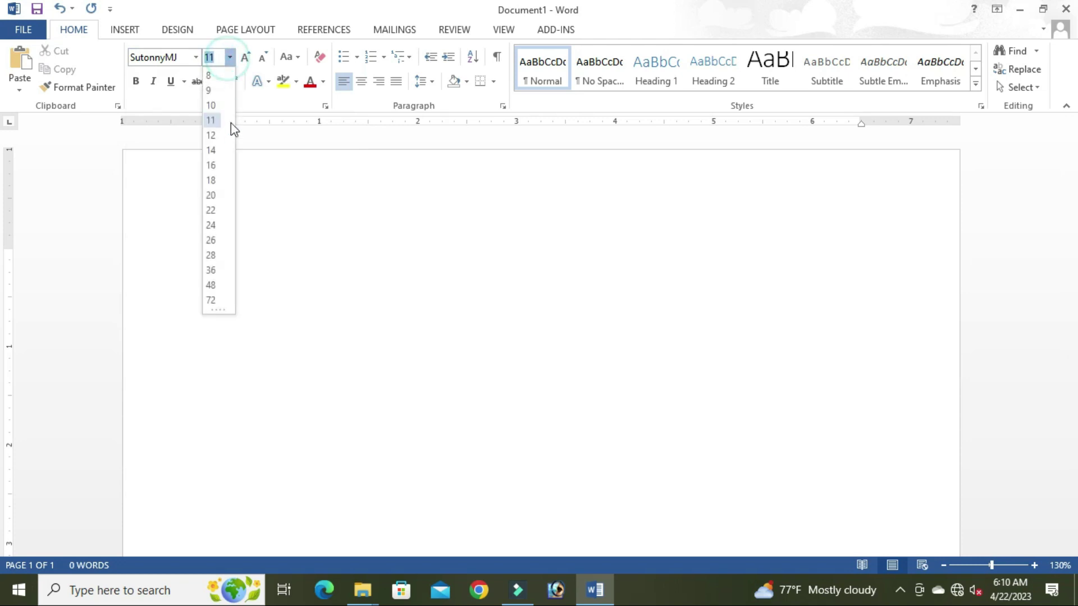
click(218, 176)
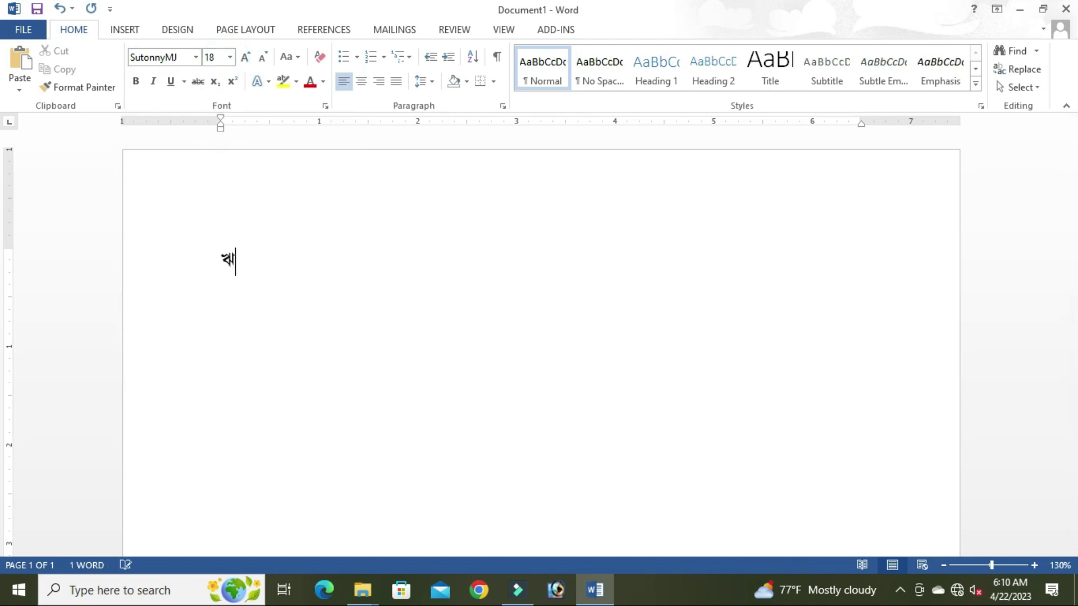
Step: Type SutonnyMJ word lines such as 'Avgvi evjv‡`kZv‡`i' and 'Av`I', erasing stray glyphs
text(dfjkl)
key(BackSpace)
key(BackSpace)
key(BackSpace)
key(BackSpace)
key(BackSpace)
text(Avgvi )
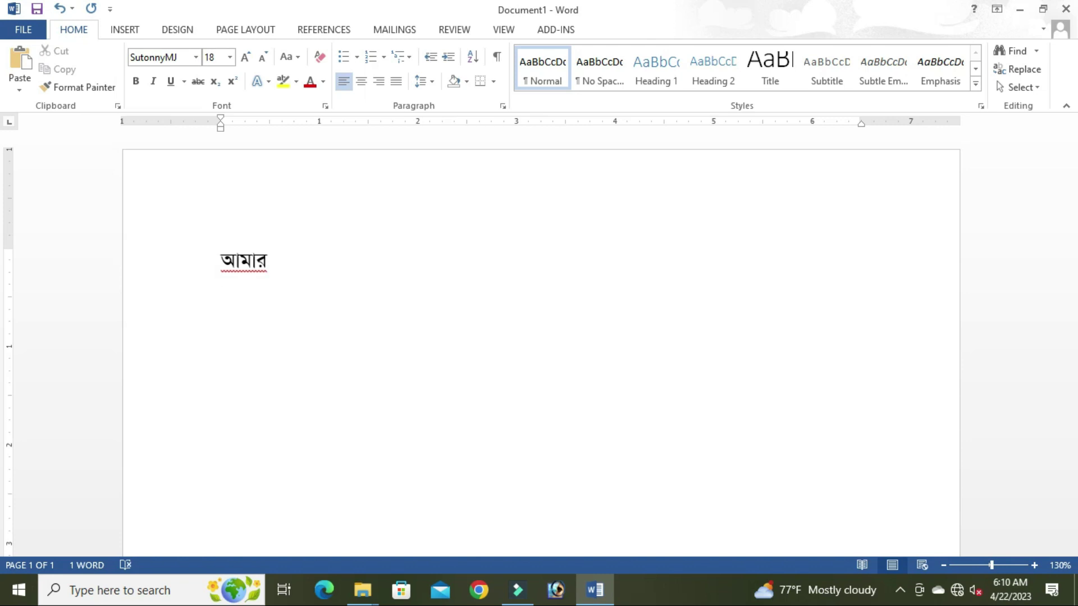
text(ev)
text(sjv‡`k)
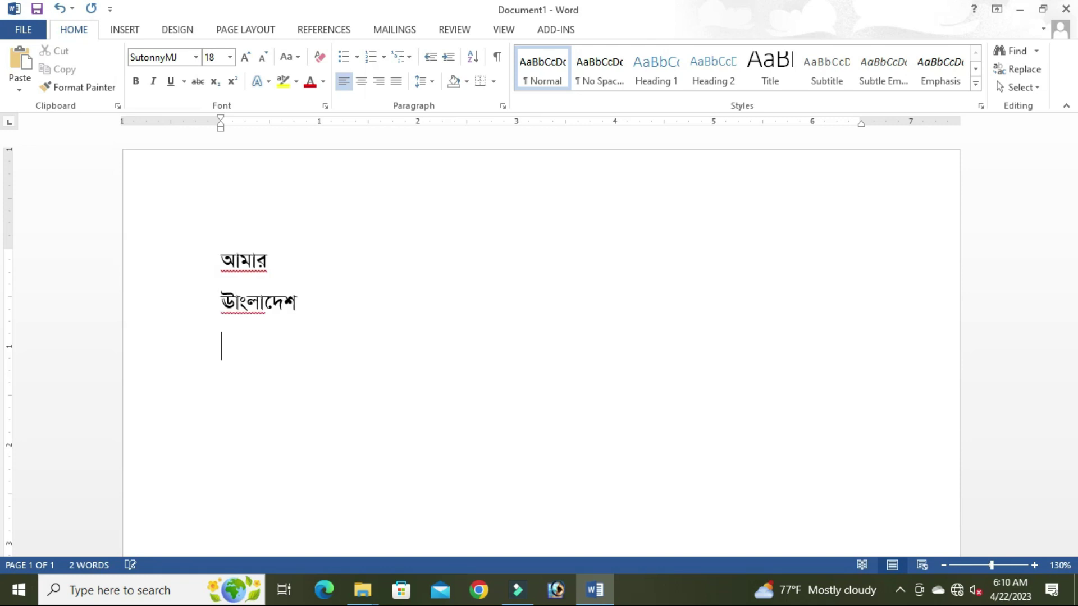
text(Zv‡`i)
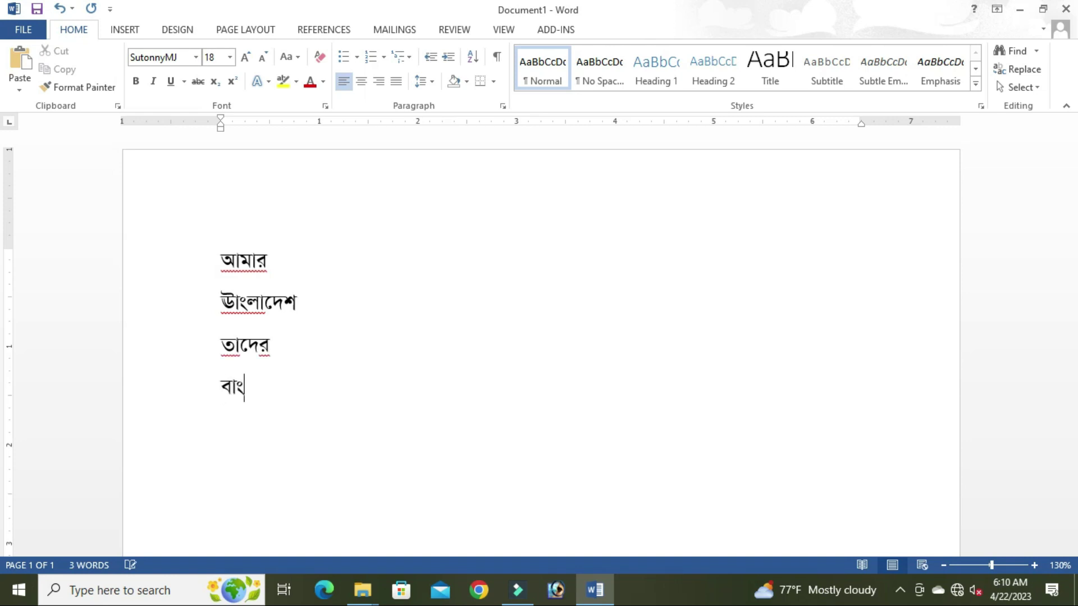
text(‡)
key(BackSpace)
key(Return)
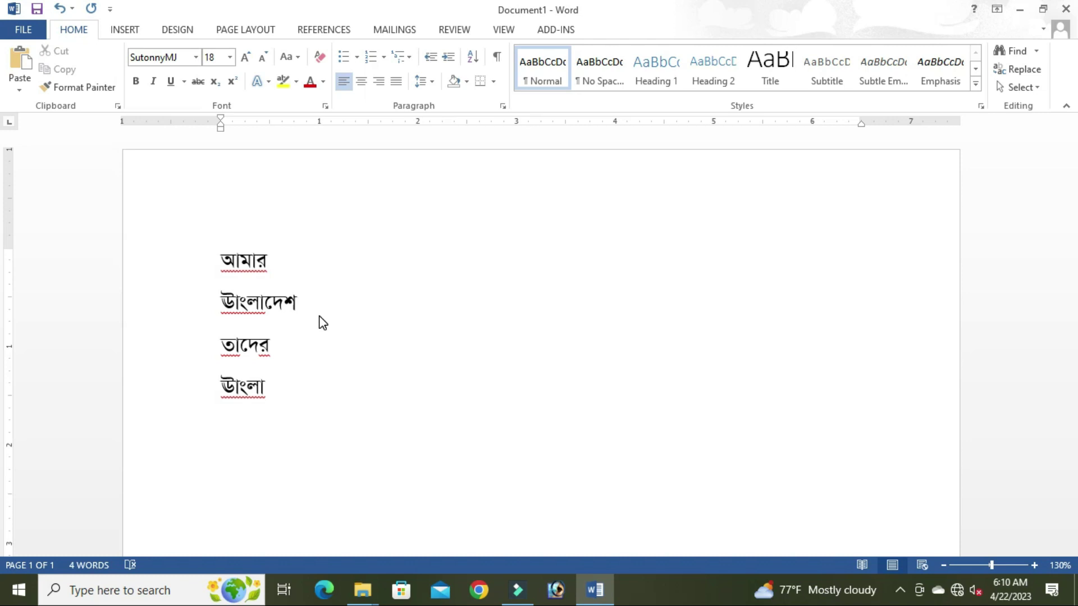
text(‡)
text(DË)
key(BackSpace)
key(BackSpace)
key(BackSpace)
text(Av)
text(`I)
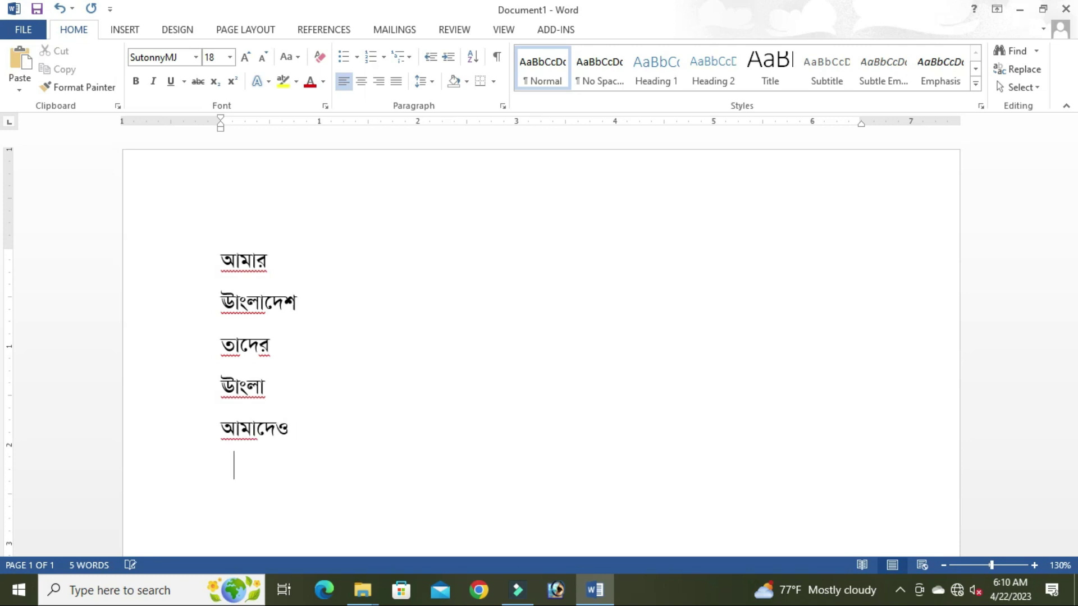
scroll(303, 427, down, 2)
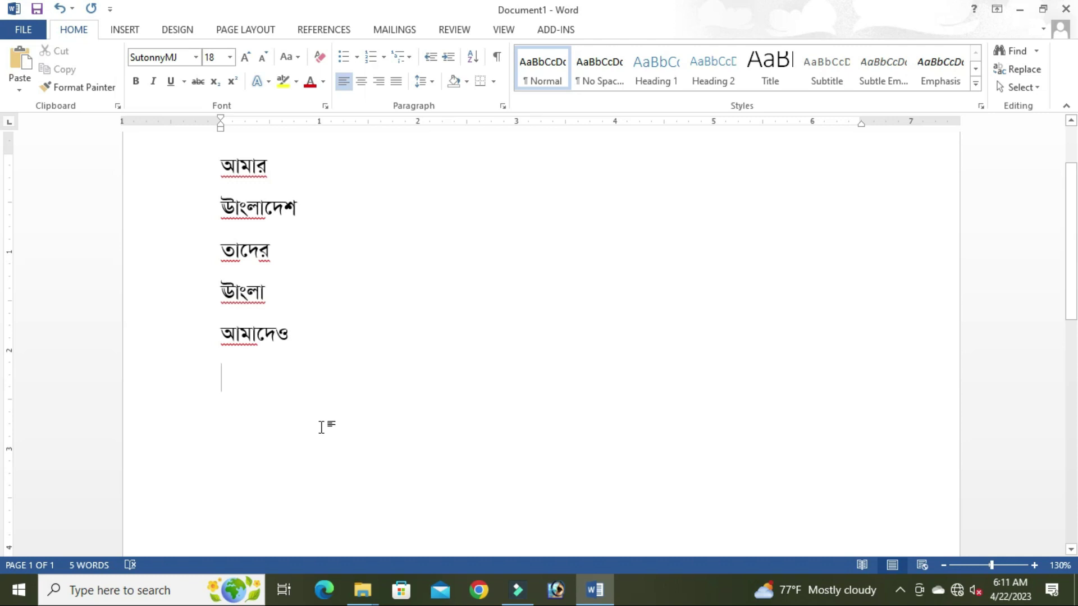
Step: Type 'আজকে আমরা উপরোরিউক্ত সমস্যার সমাধান করব' and centre it
text(আজকে আমরা উপ)
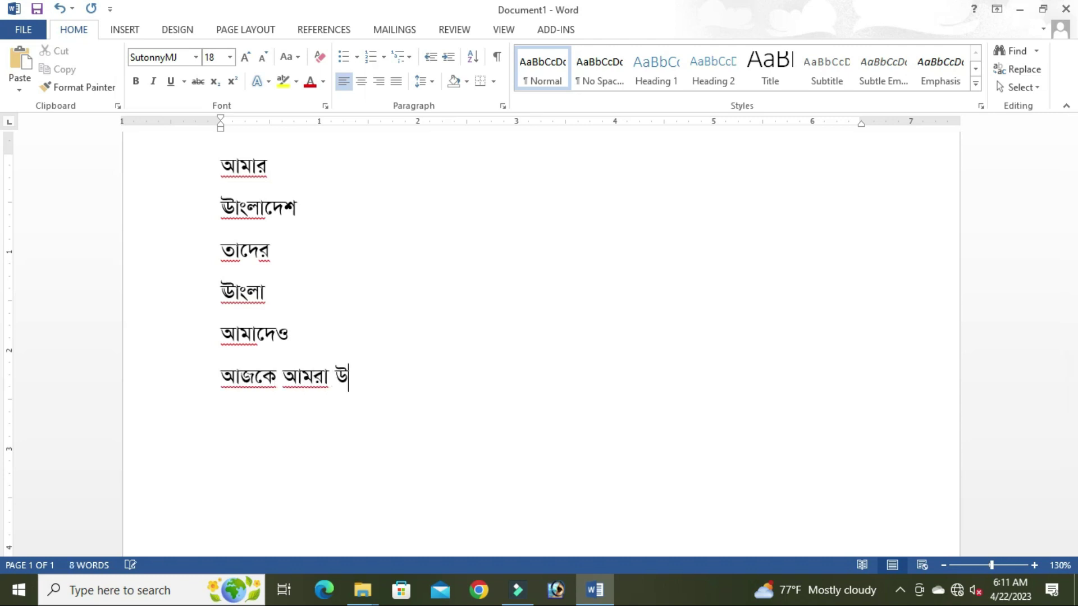
text(রোক)
key(BackSpace)
text(রিউক্ত সমস্যার সমা)
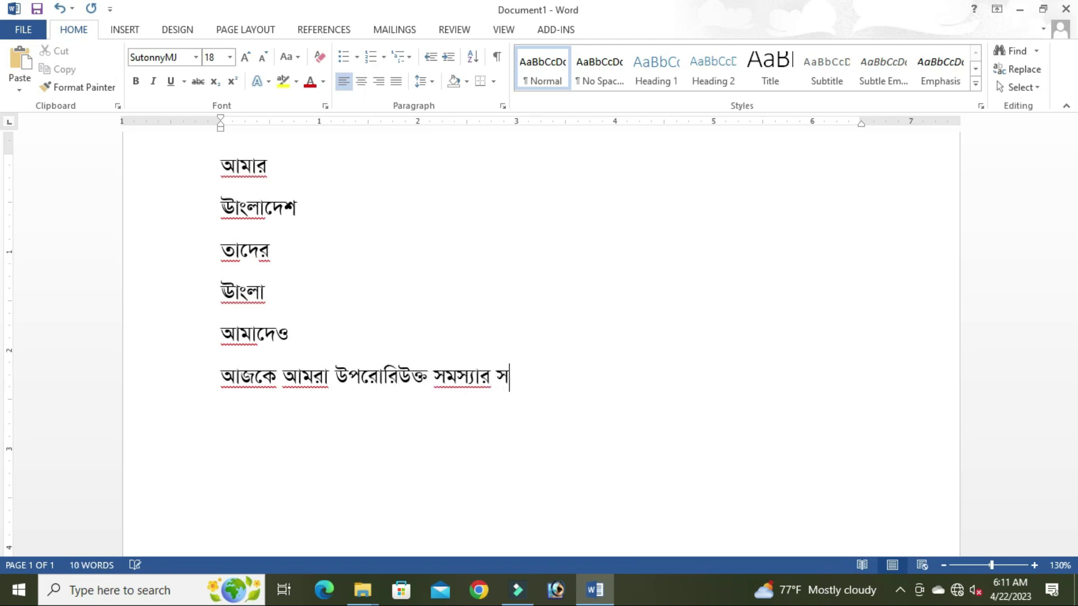
text(ধান করব ।)
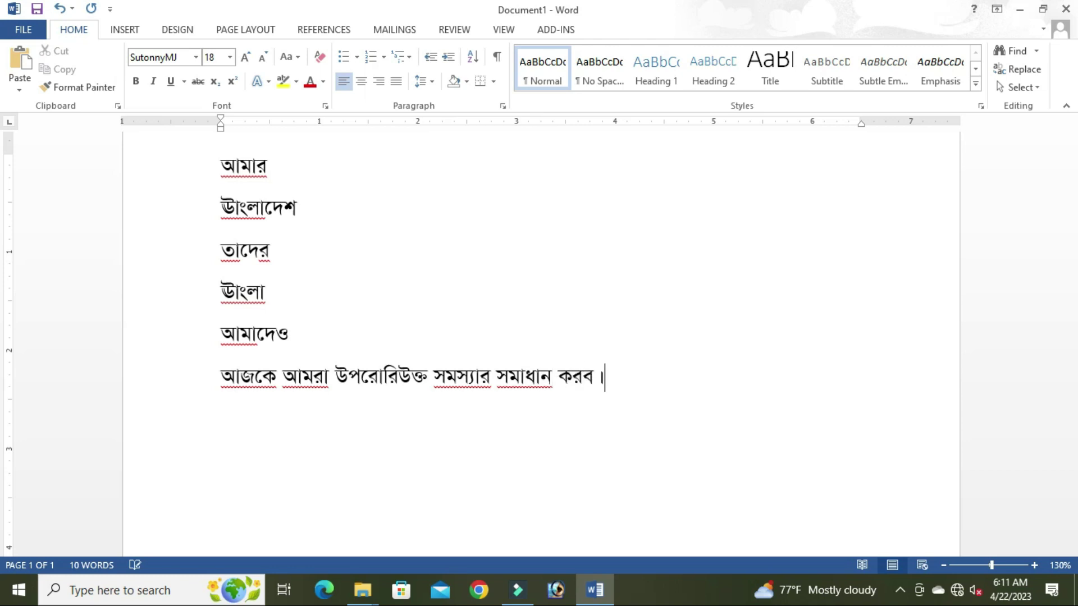
key(ctrl+e)
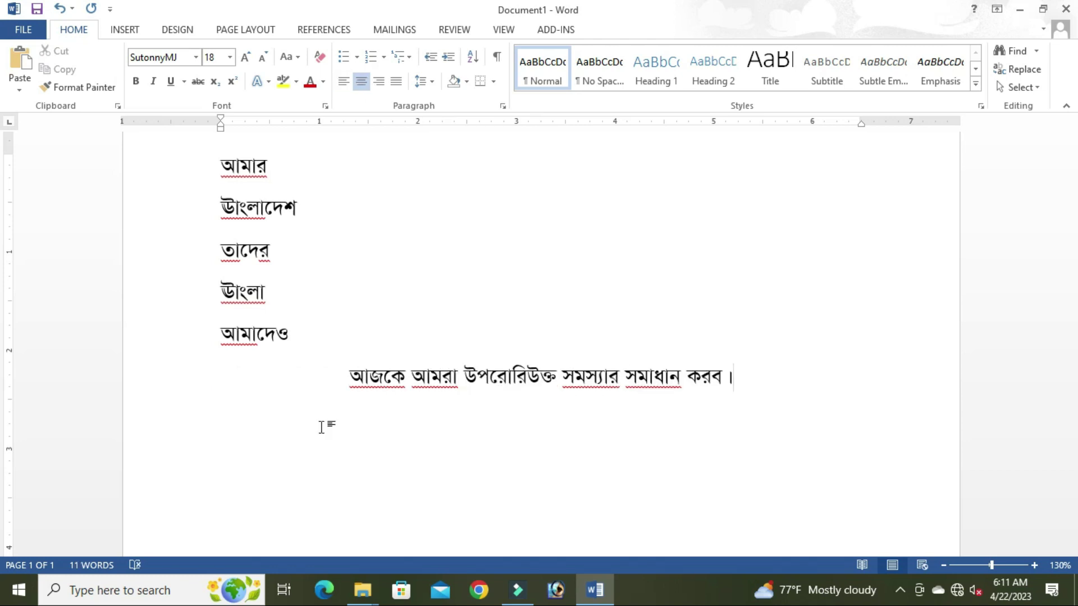
Step: Make the final Bengali sentence bold at size 30 so it fits on one line
click(321, 376)
drag(370, 384, 840, 380)
key(ctrl+bracketright)
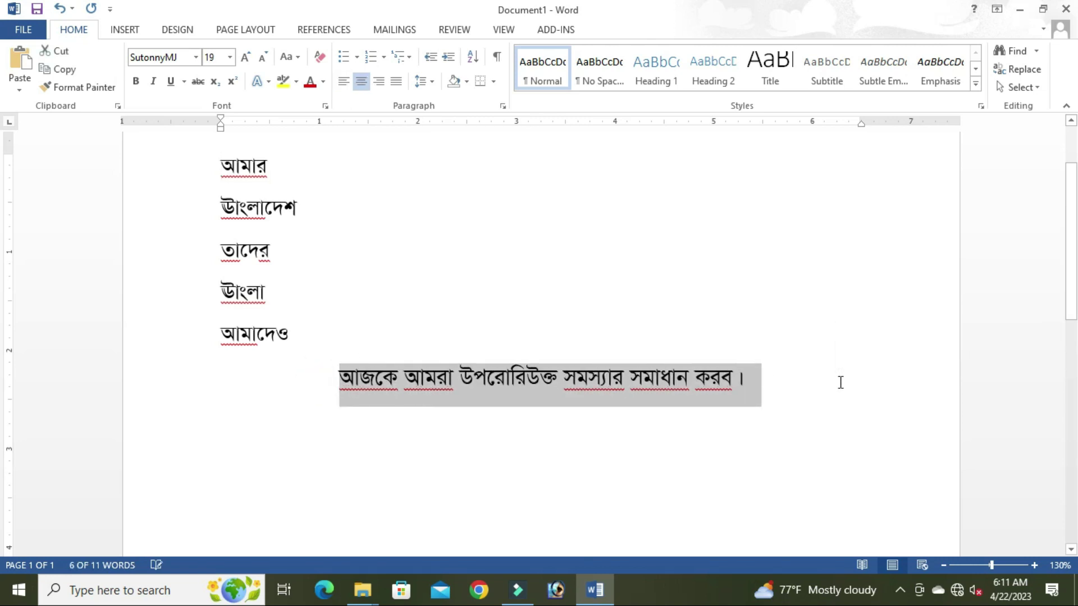
key(ctrl+bracketright)
key(ctrl+bracketright)
key(ctrl+bracketright)
key(ctrl+bracketright)
key(ctrl+bracketright)
key(ctrl+bracketright)
key(ctrl+bracketright)
key(ctrl+bracketright)
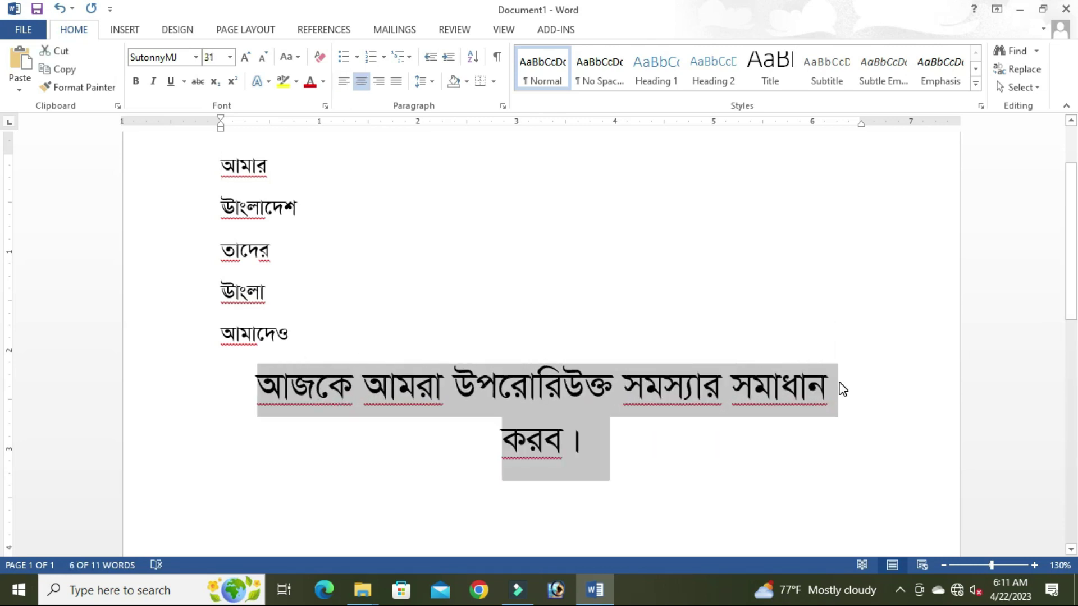
key(ctrl+bracketleft)
key(ctrl+b)
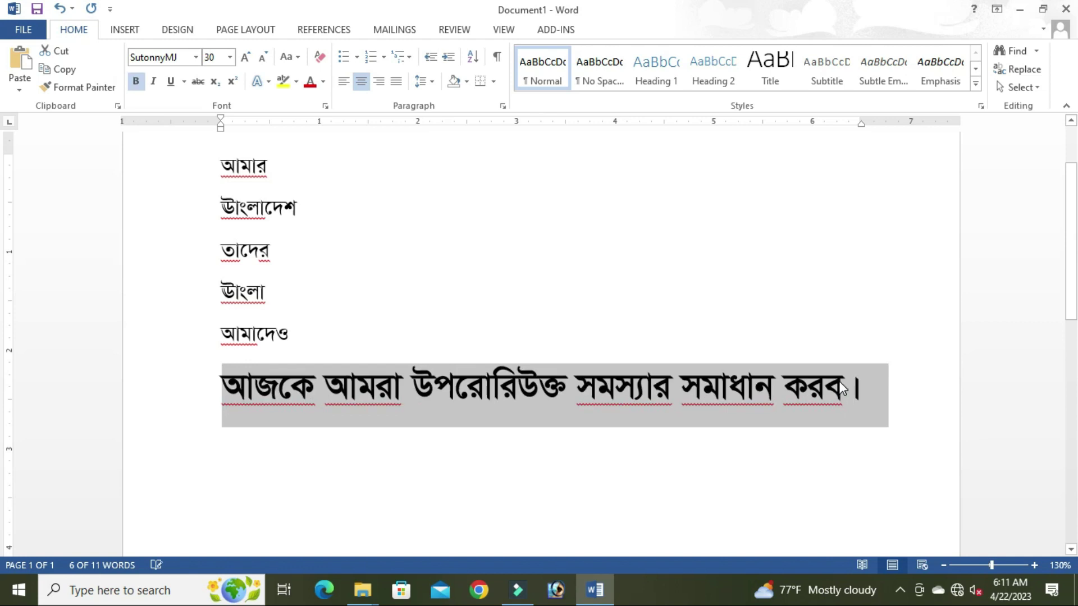
click(386, 379)
scroll(320, 385, up, 2)
scroll(320, 385, down, 1)
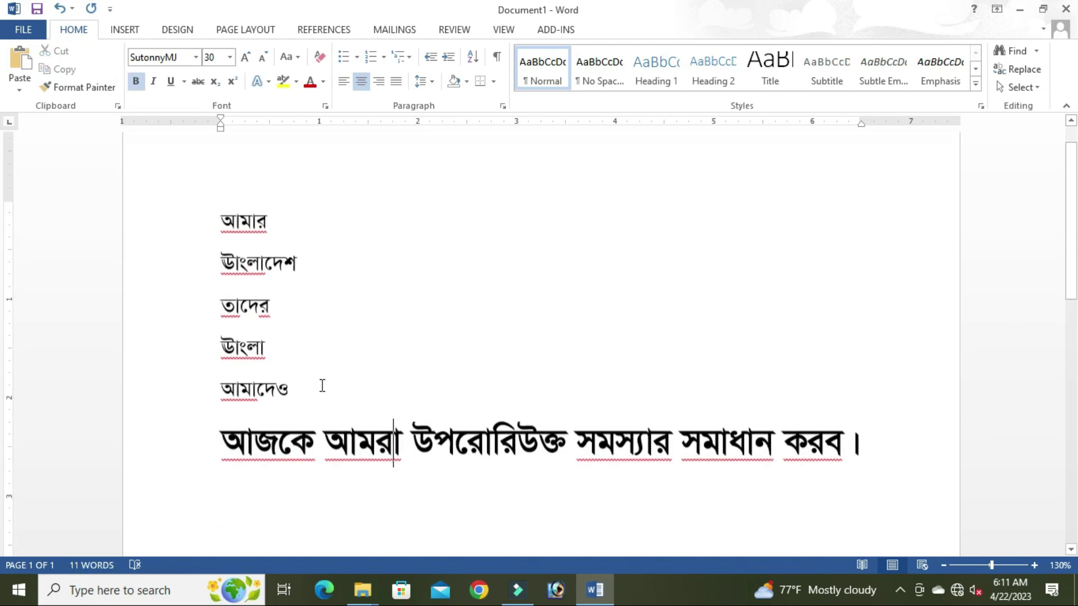
Step: Open Word Options on the Proofing page and launch AutoCorrect Options
click(31, 35)
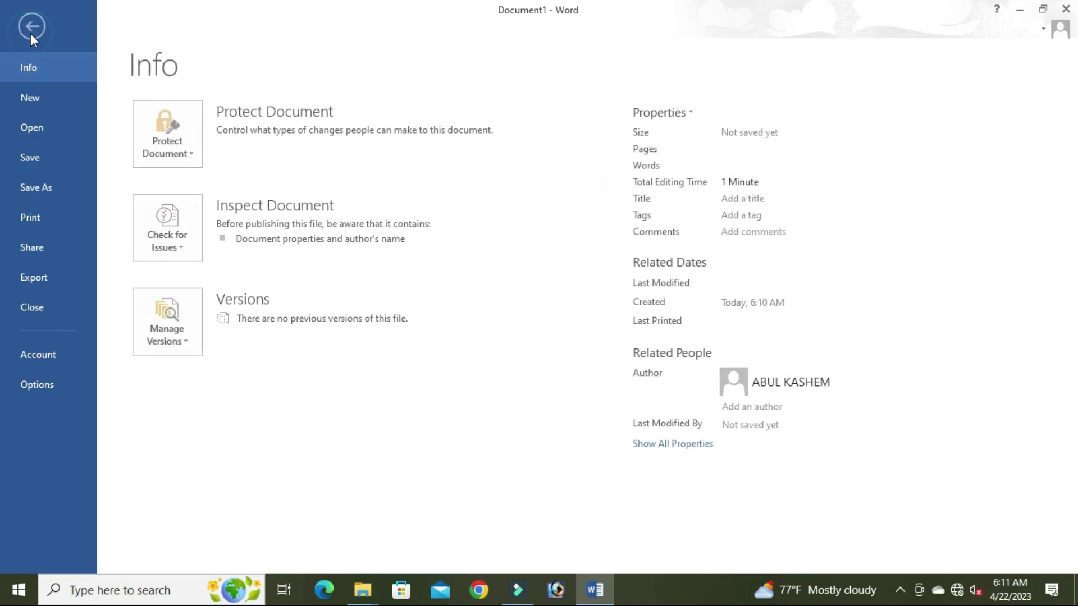
click(46, 386)
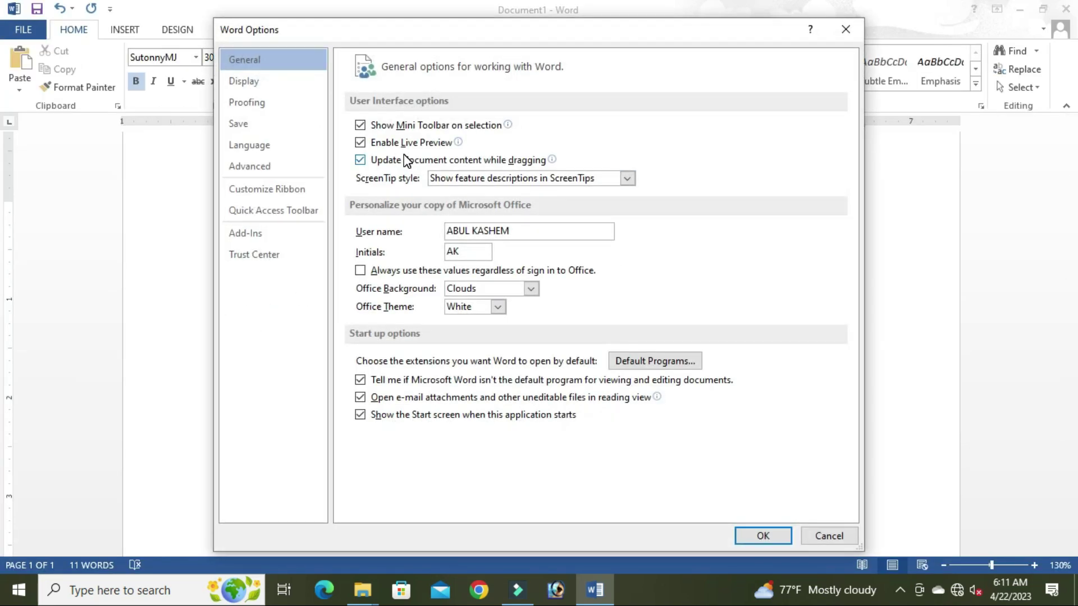
click(266, 104)
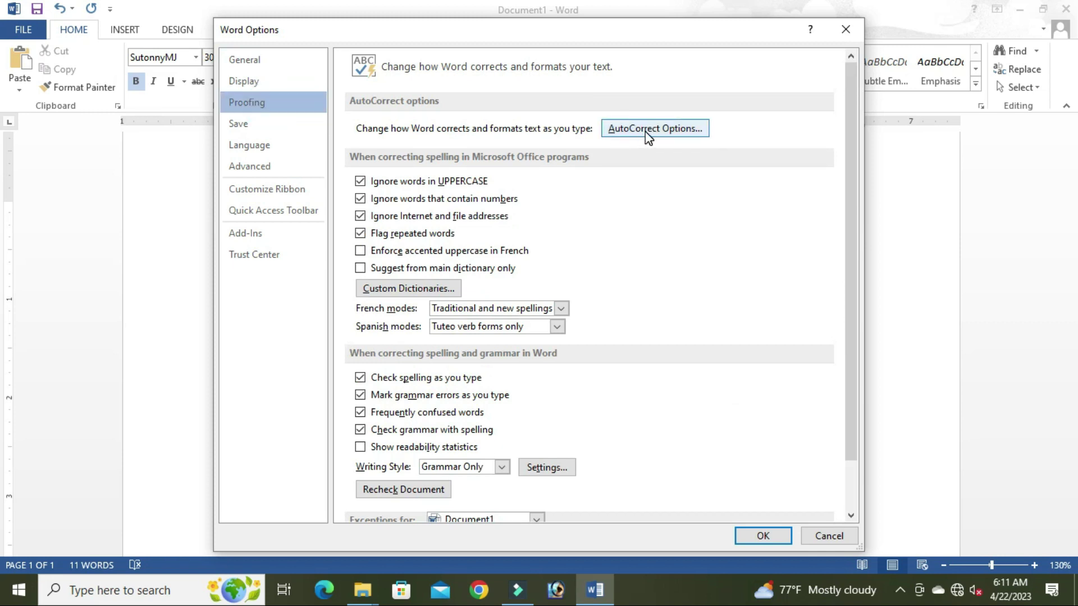
click(648, 131)
Step: Uncheck every AutoCorrect capitalization, caps-lock and Replace text as you type option, then confirm
click(437, 149)
click(435, 167)
click(431, 181)
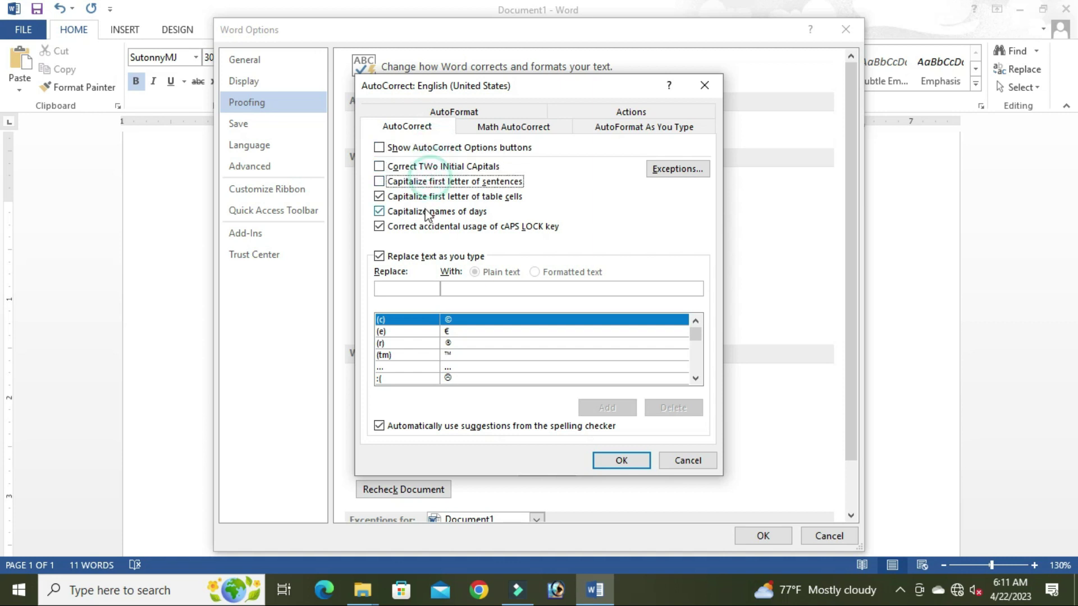
click(430, 197)
click(428, 211)
click(440, 226)
click(422, 257)
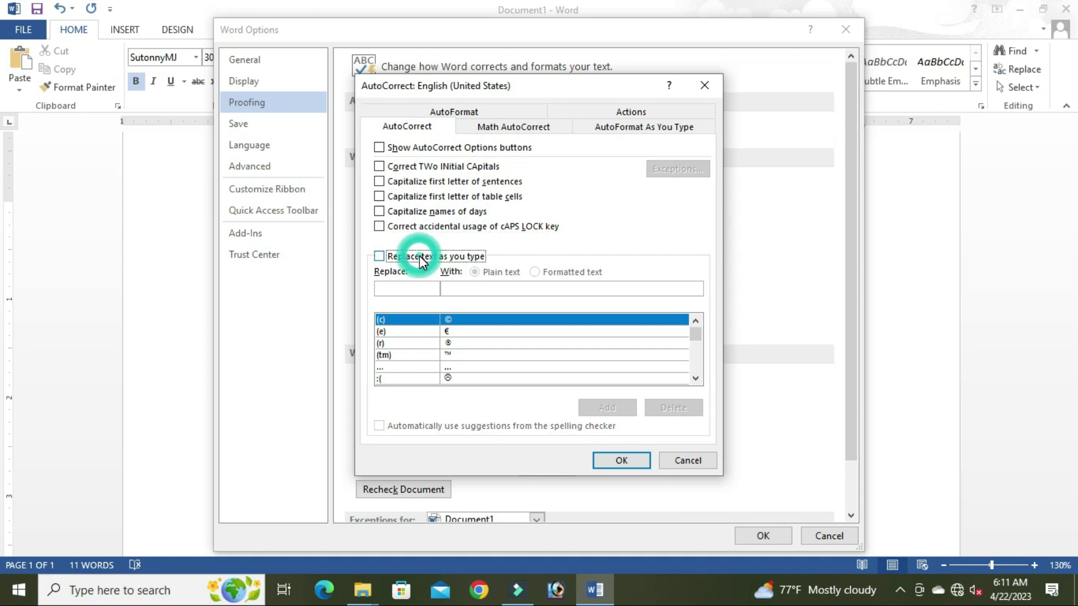
click(621, 461)
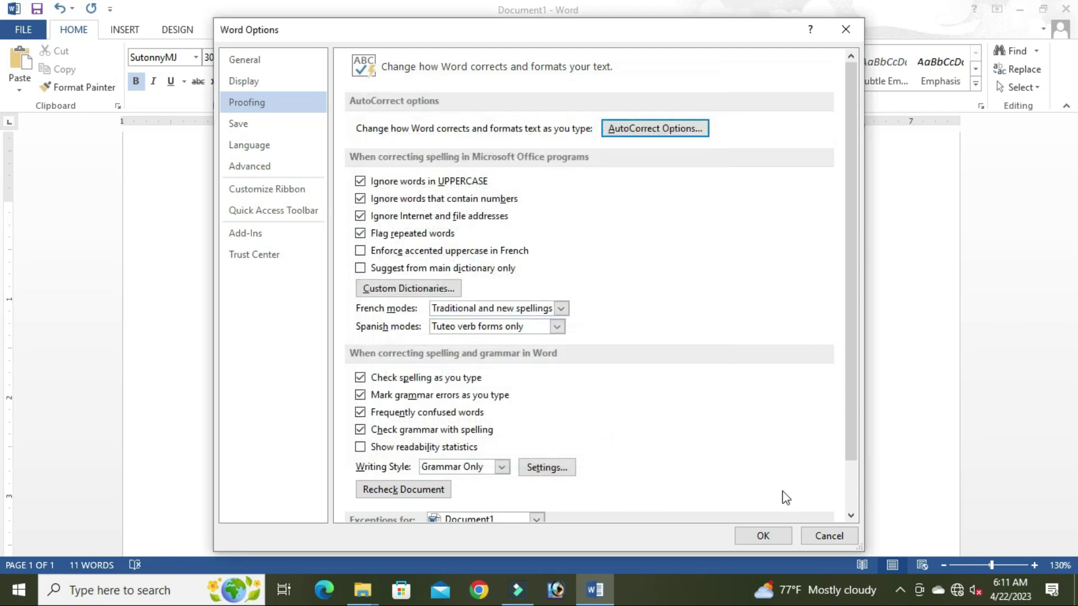
Step: Reopen AutoCorrect, review the AutoFormat, Math AutoCorrect and Actions tabs, and close it
click(637, 125)
click(428, 130)
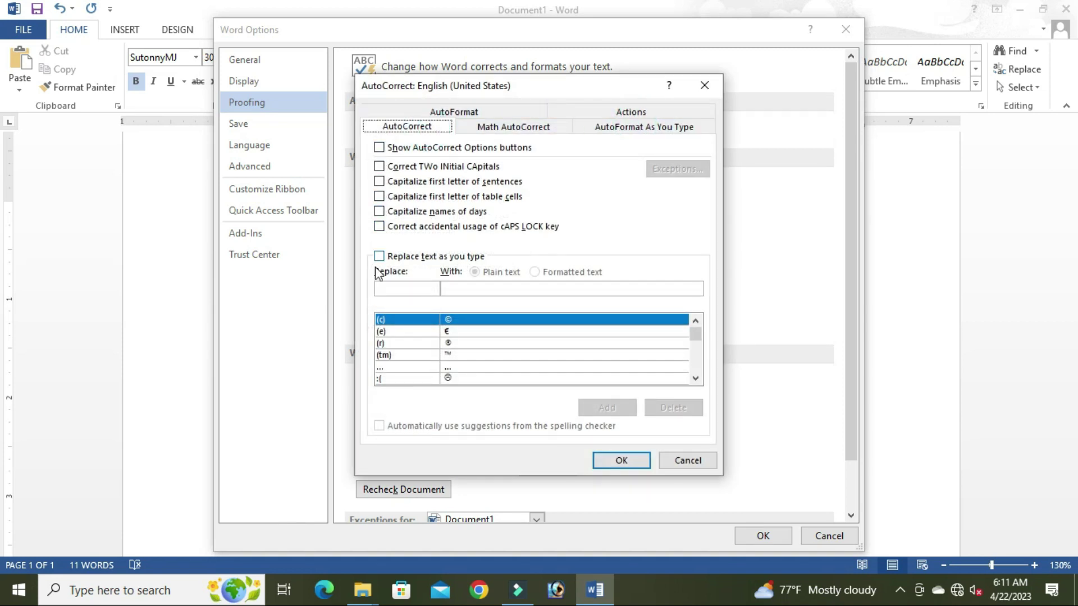
click(455, 113)
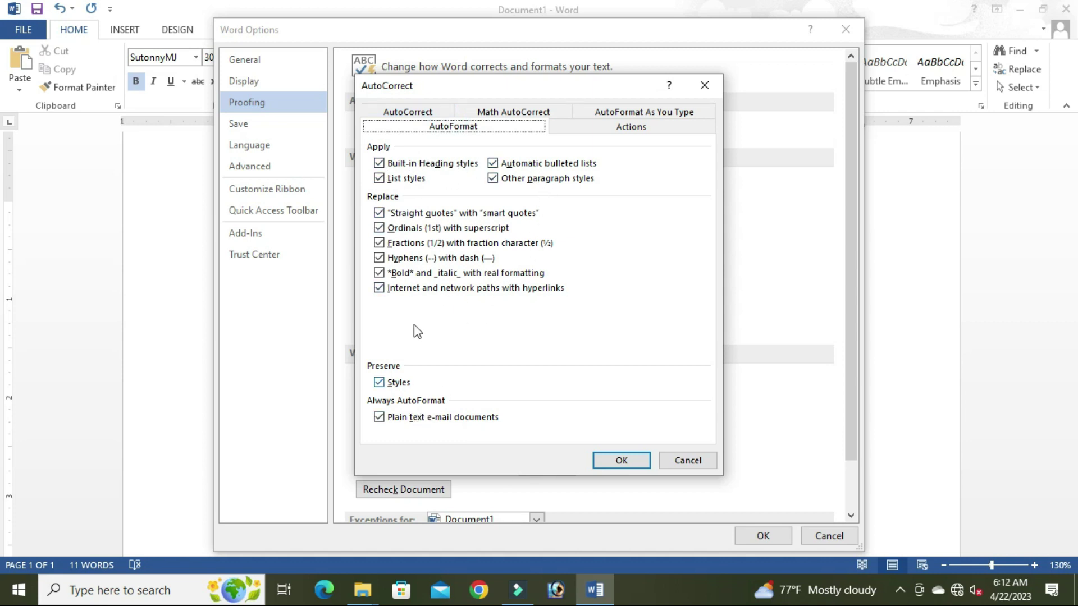
click(489, 113)
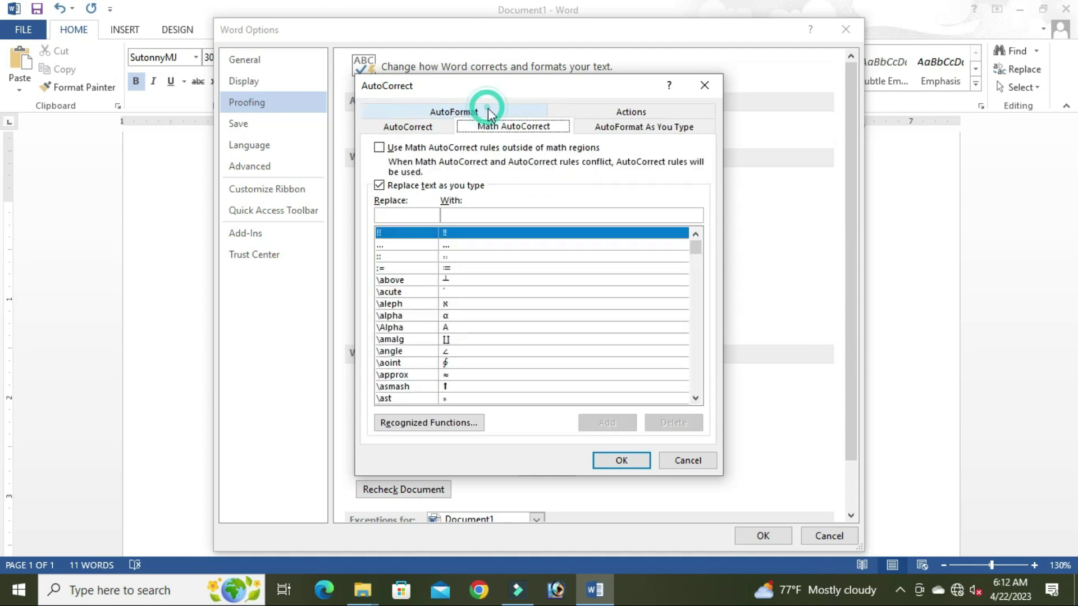
click(631, 112)
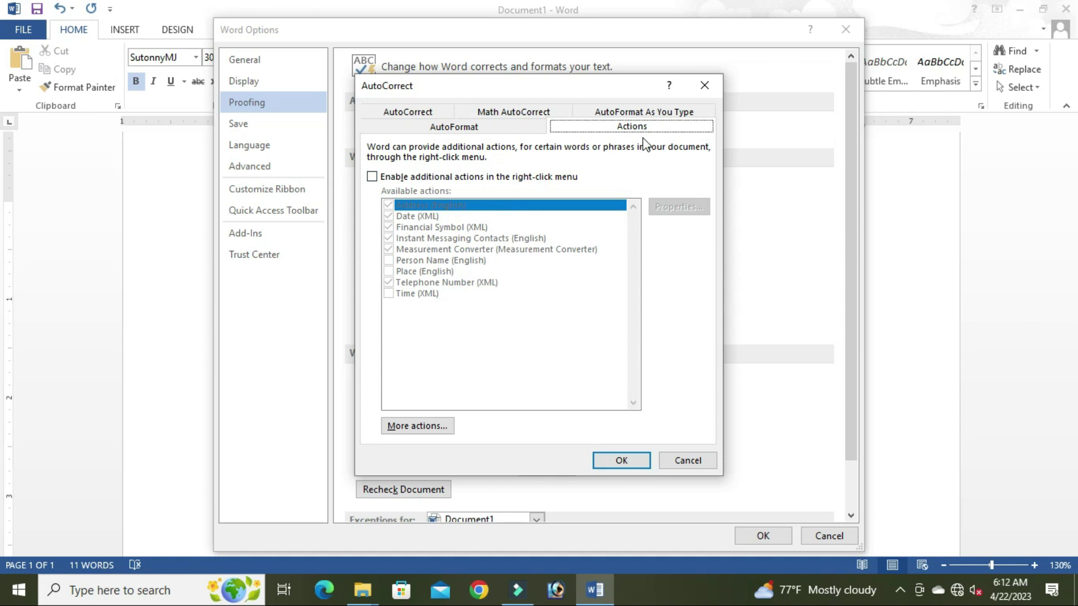
click(645, 112)
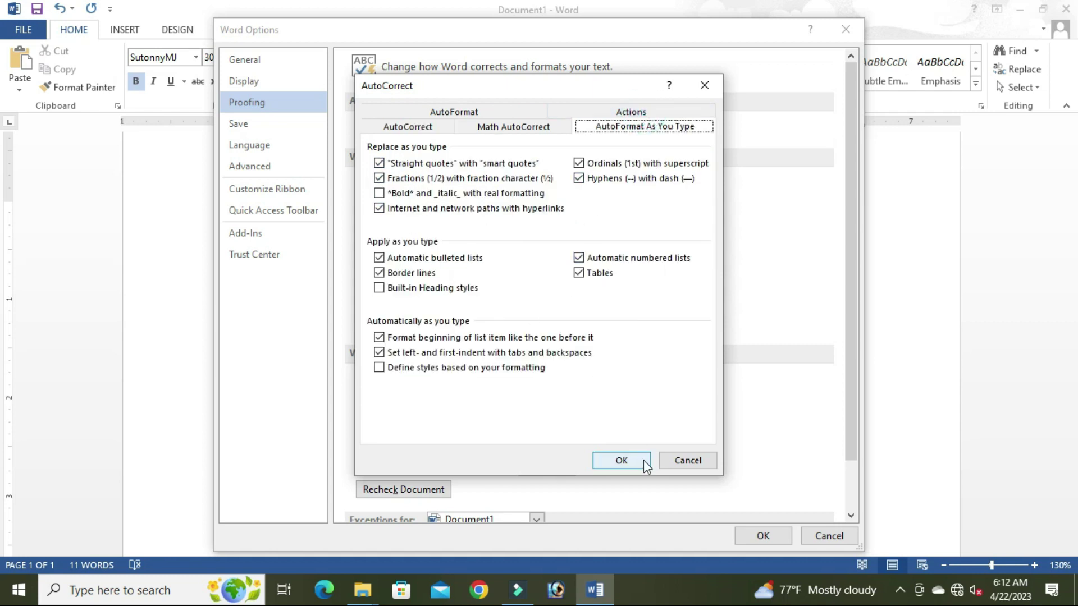
click(645, 464)
Step: Close Word Options and start a new left-aligned, non-bold line below the bold sentence
click(760, 536)
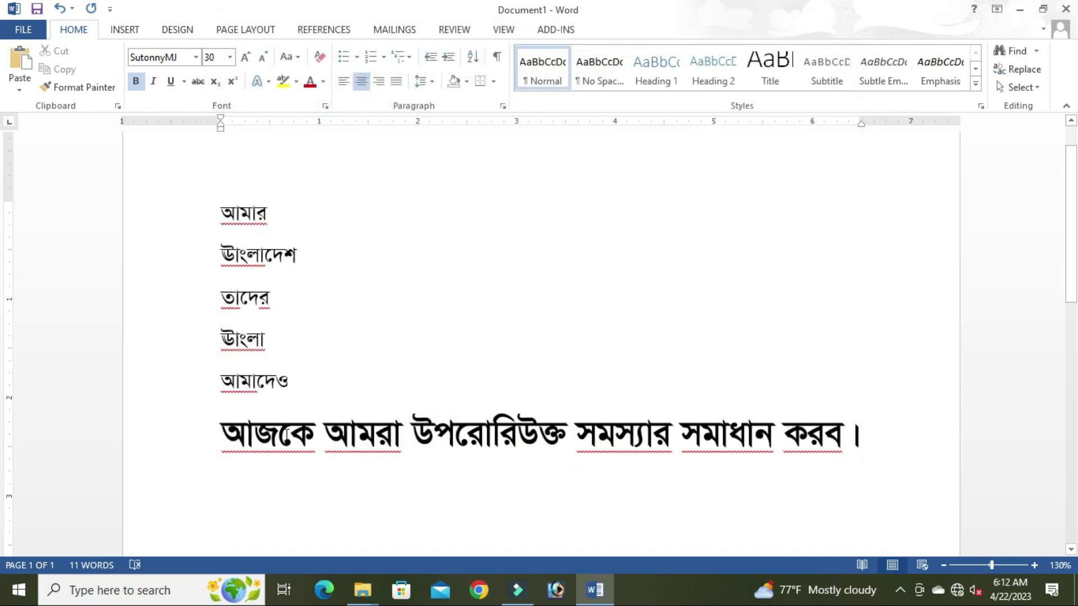
scroll(285, 434, down, 3)
click(921, 344)
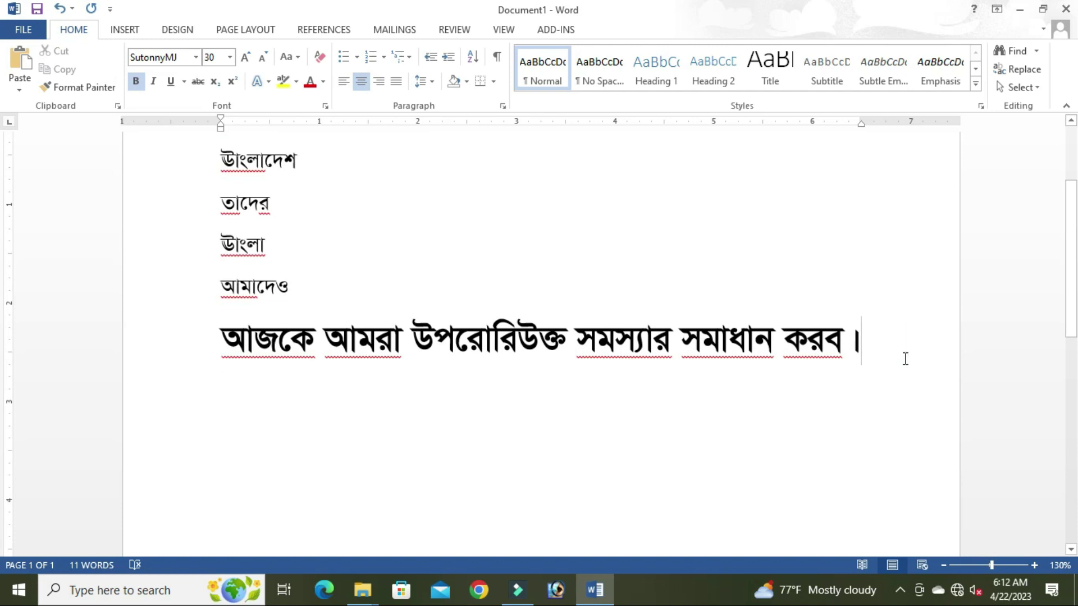
click(601, 487)
click(346, 459)
click(881, 337)
key(Return)
key(ctrl+l)
key(ctrl+b)
Step: Type বাংলাদেশ, তাদের, বাংলা and আমাদের on separate lines
text(বাংলাদেশ)
key(Return)
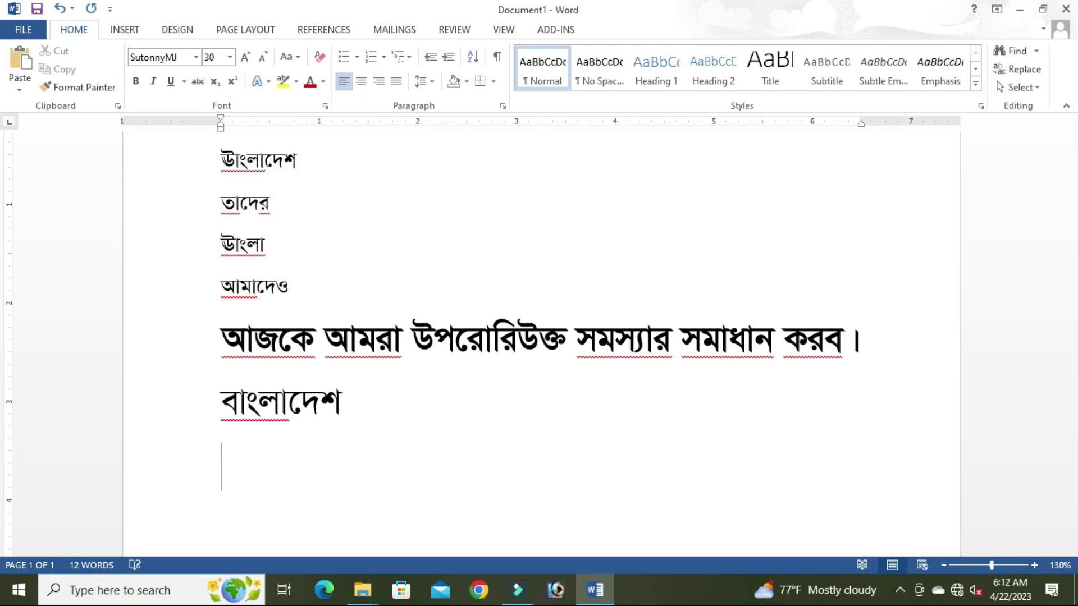
text(তাদের)
key(Return)
text(বাংলা)
key(Return)
text(আ)
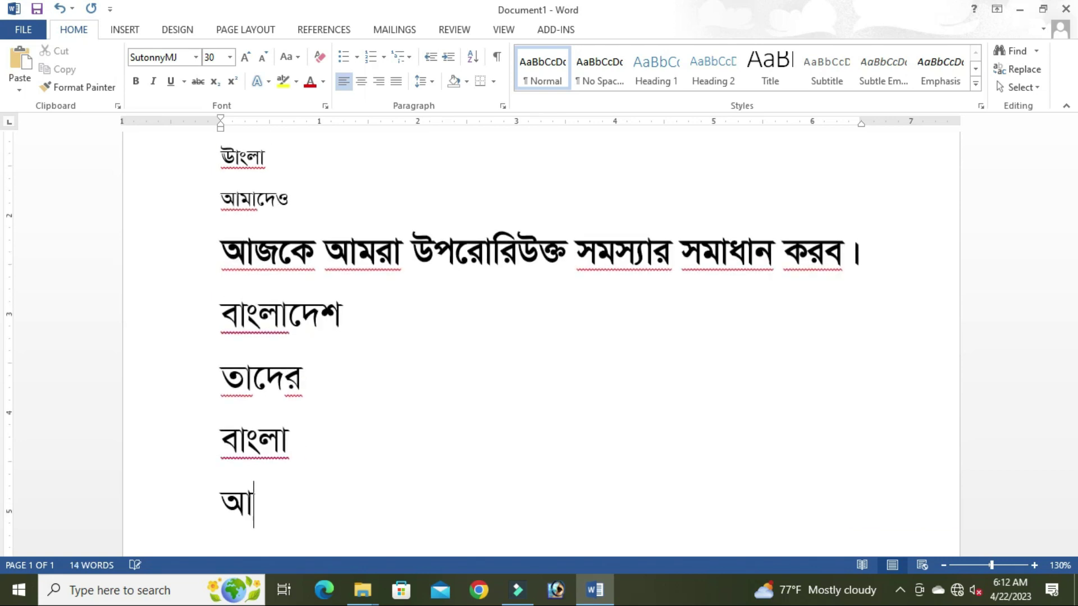
text(মাদের)
key(Return)
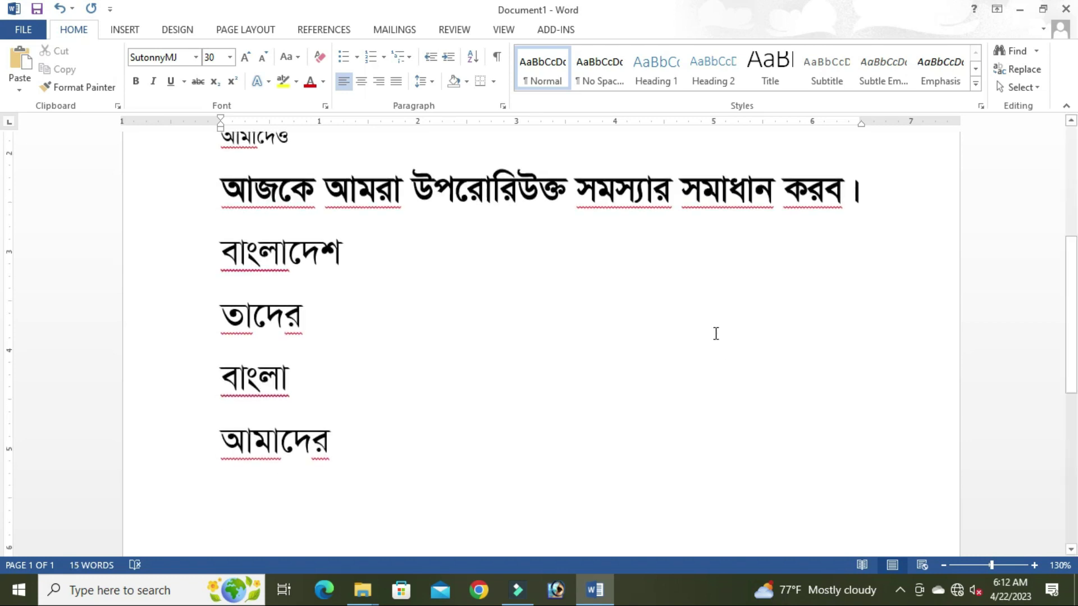
scroll(369, 455, down, 2)
scroll(373, 450, up, 2)
scroll(385, 443, down, 1)
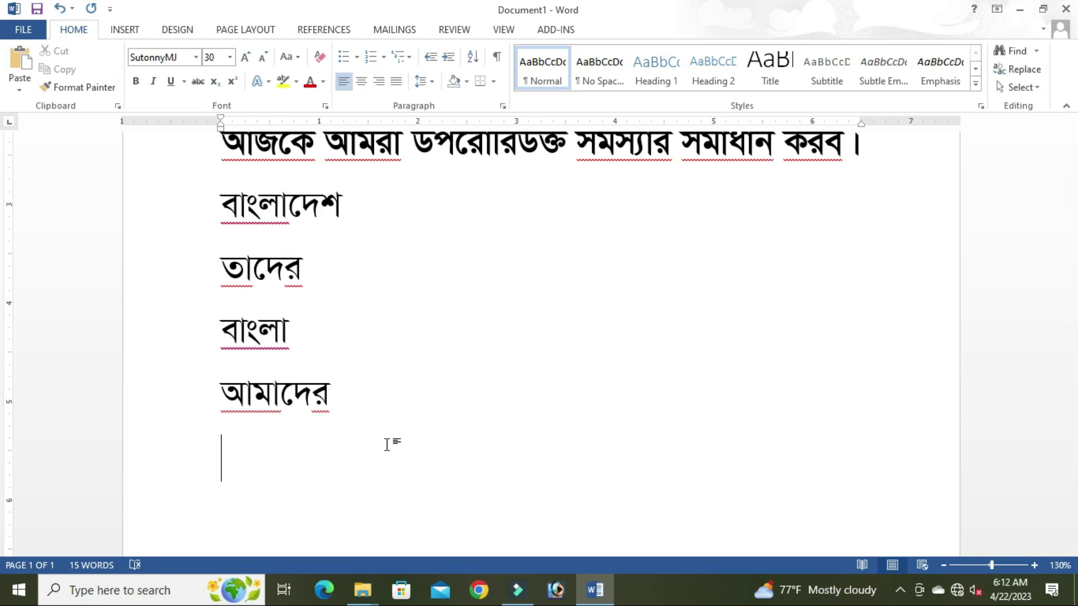
Step: Type the closing sentence 'আমরা সমস্যাটি সমাধান করতে পেরেছি ।', correcting typos along the way
text(আমাদের সমস্যাটির)
key(BackSpace)
key(BackSpace)
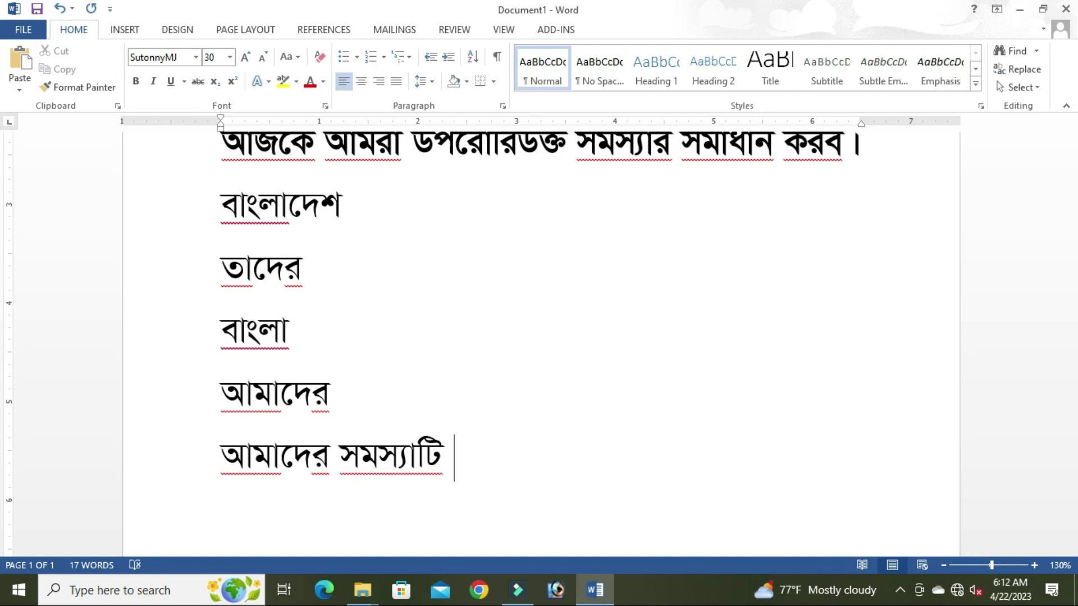
text(মস)
key(BackSpace)
key(BackSpace)
key(BackSpace)
key(BackSpace)
key(BackSpace)
key(BackSpace)
key(BackSpace)
key(BackSpace)
key(BackSpace)
key(BackSpace)
key(BackSpace)
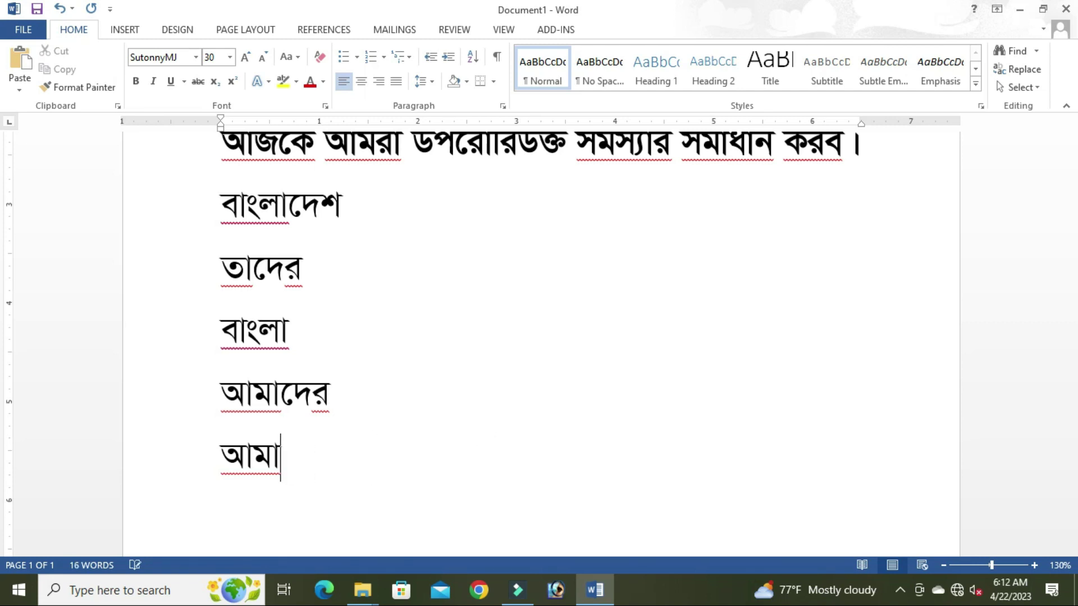
key(BackSpace)
text(রনা)
key(BackSpace)
key(BackSpace)
text(া)
text( সমস্যাি)
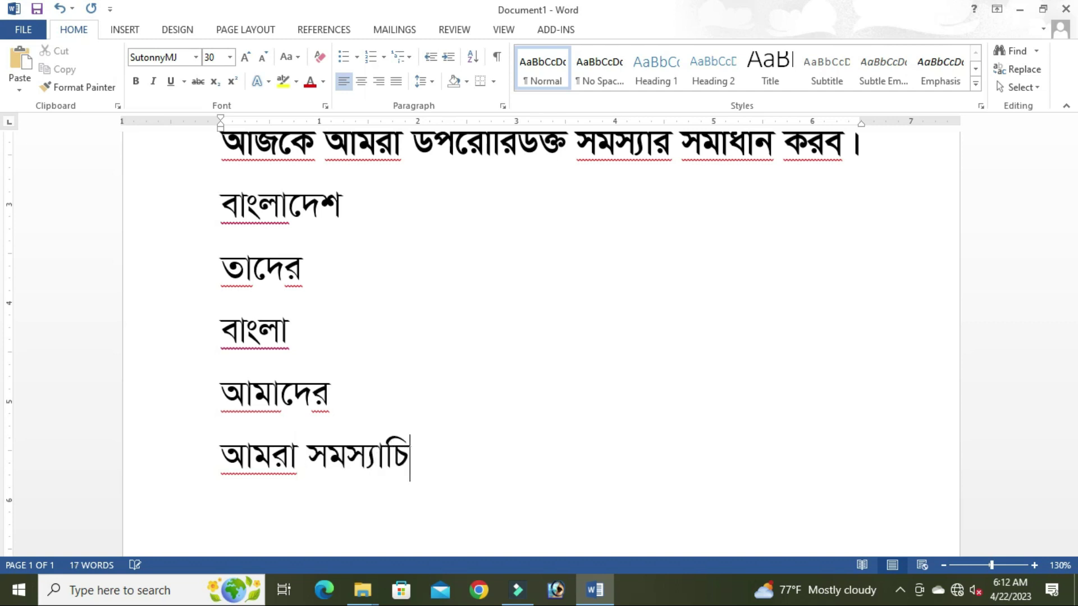
text(ট )
text(সমাধান করতে পেরেিছ ।)
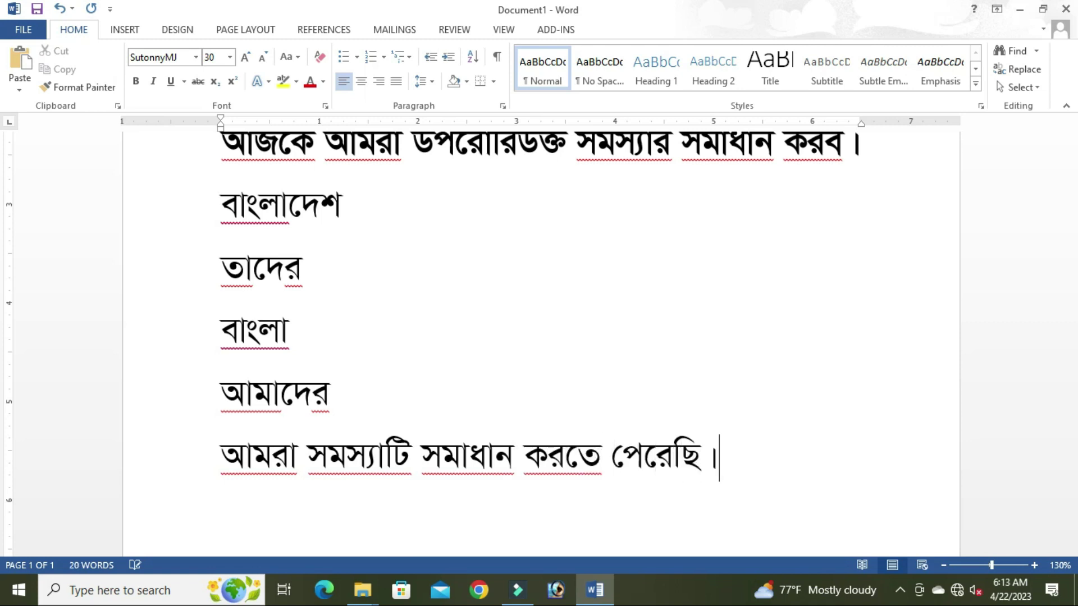
Step: Make 'আমরা সমস্যাটি সমাধান করতে পেরেছি ।' bold and centred, then deselect it
triple_click(387, 449)
key(ctrl+b)
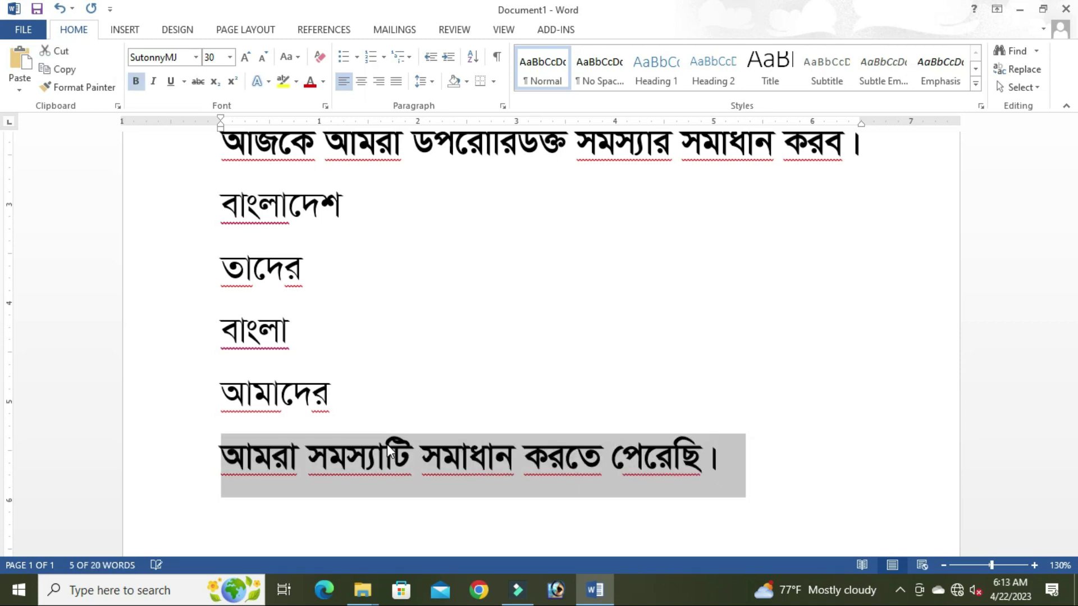
key(ctrl+e)
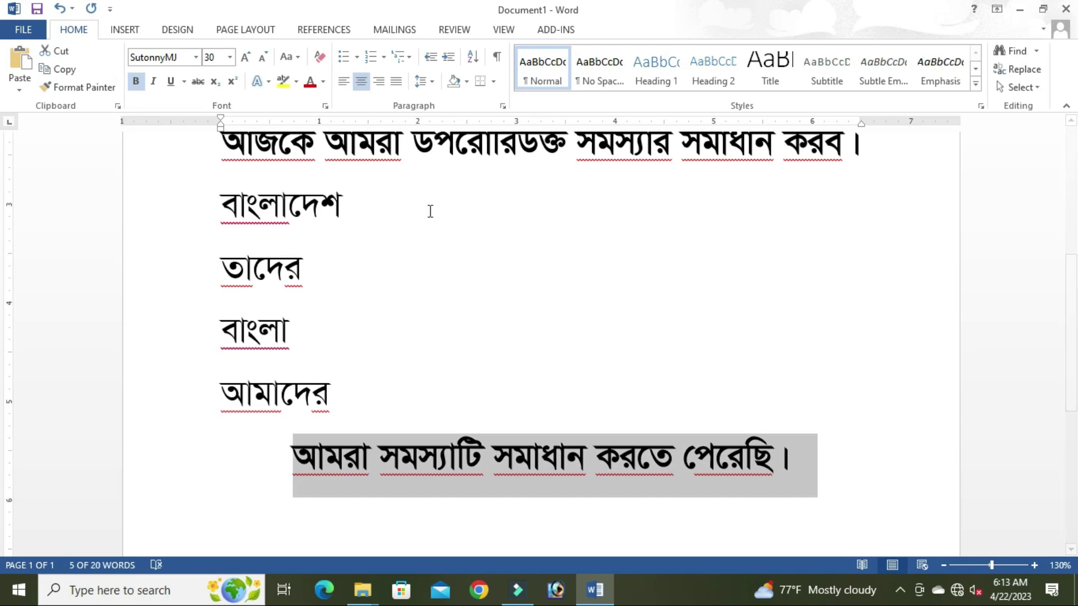
scroll(433, 358, up, 3)
scroll(434, 353, down, 3)
scroll(434, 353, down, 2)
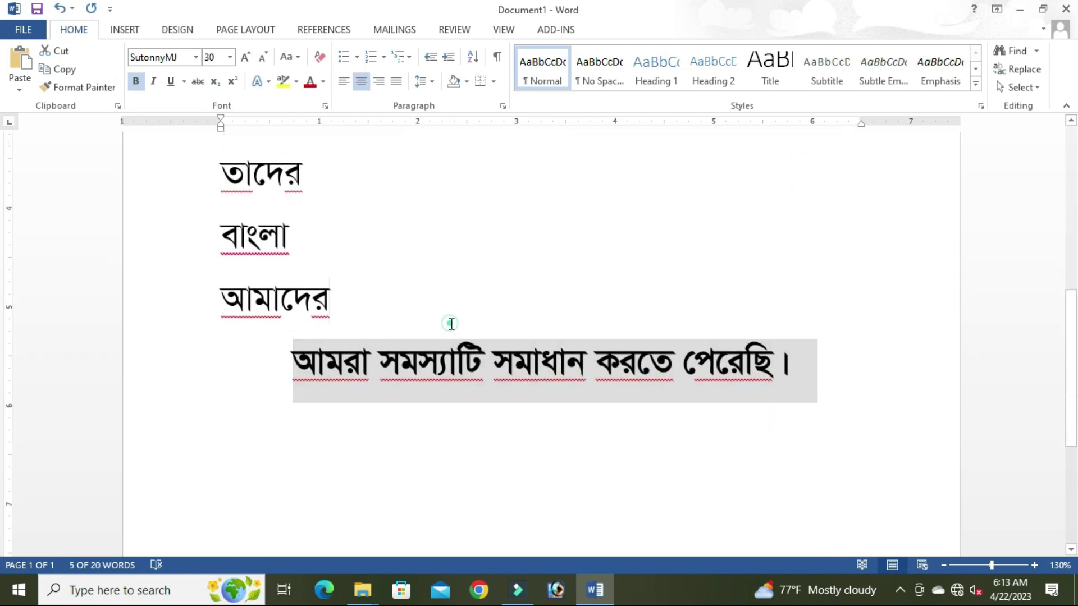
click(447, 319)
scroll(448, 319, up, 4)
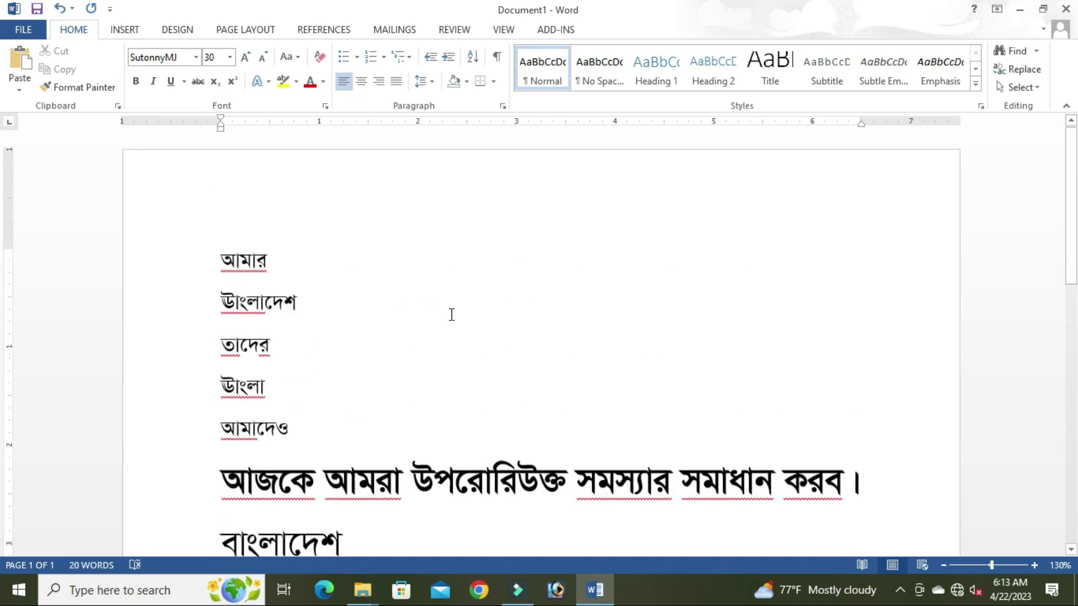
scroll(450, 291, up, 1)
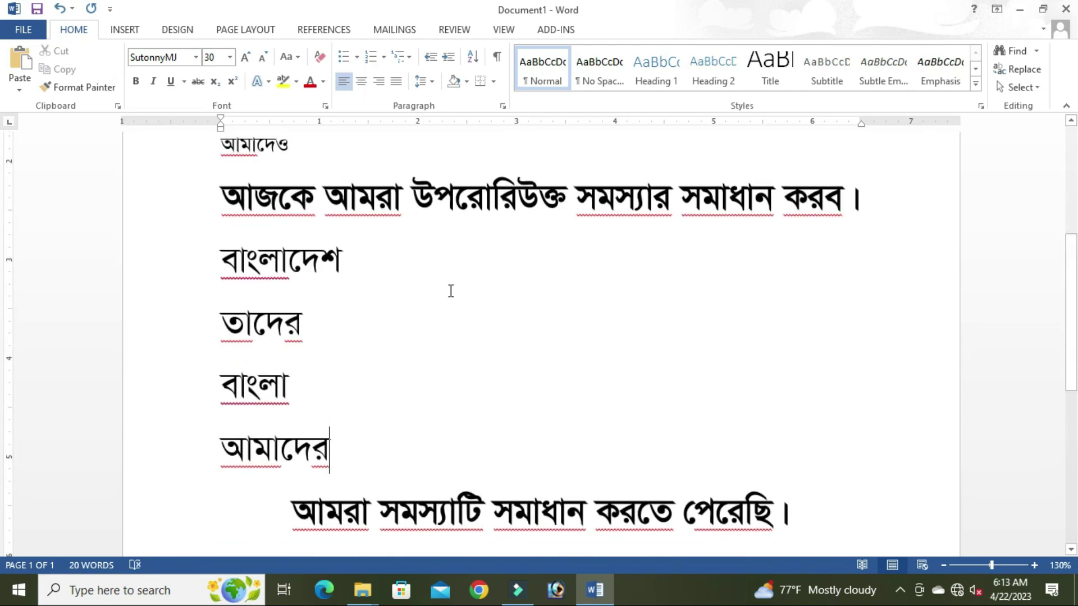
Step: Close Word without saving the document, then open the screen recorder controls from the tray
key(ctrl+s)
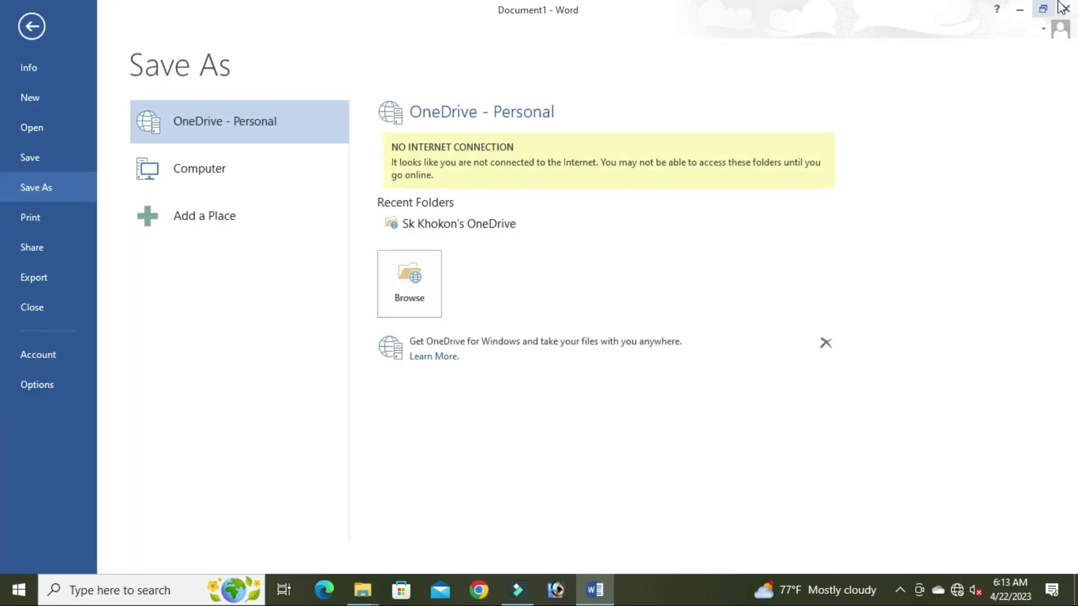
click(1066, 8)
click(547, 324)
click(902, 596)
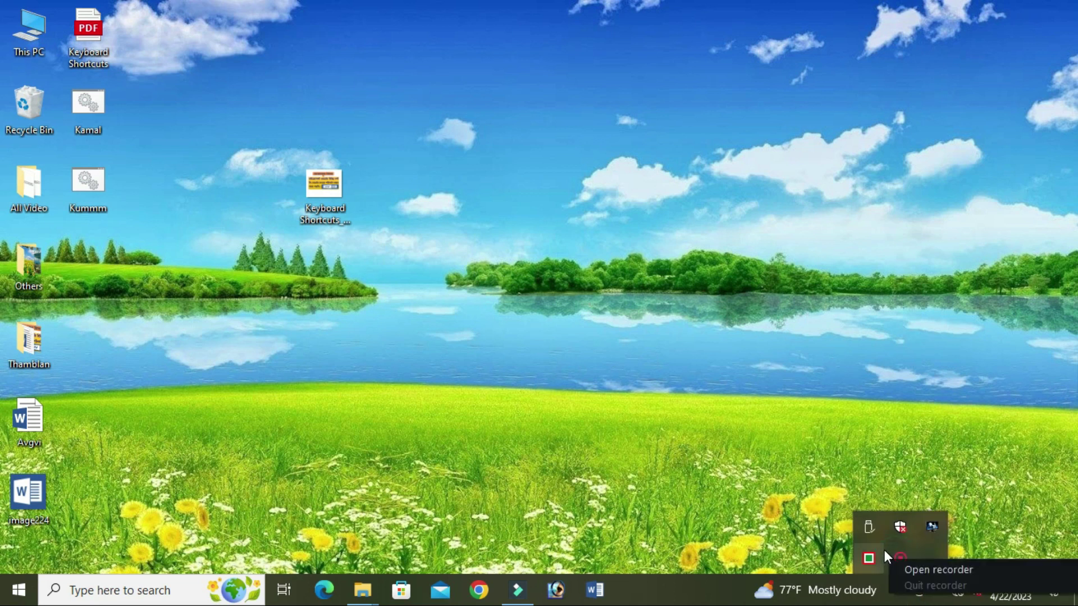
click(898, 560)
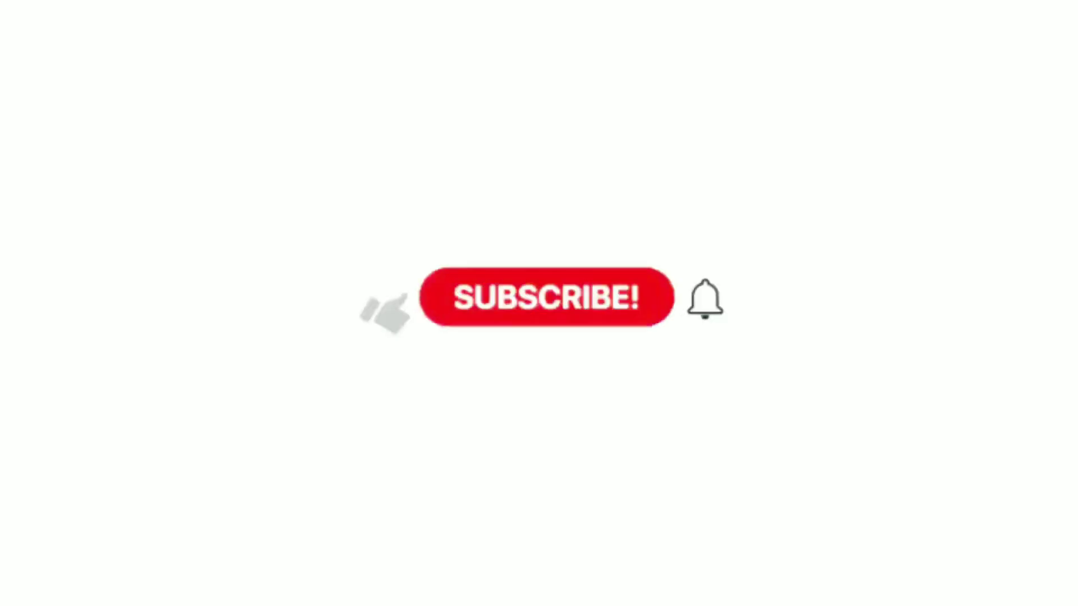